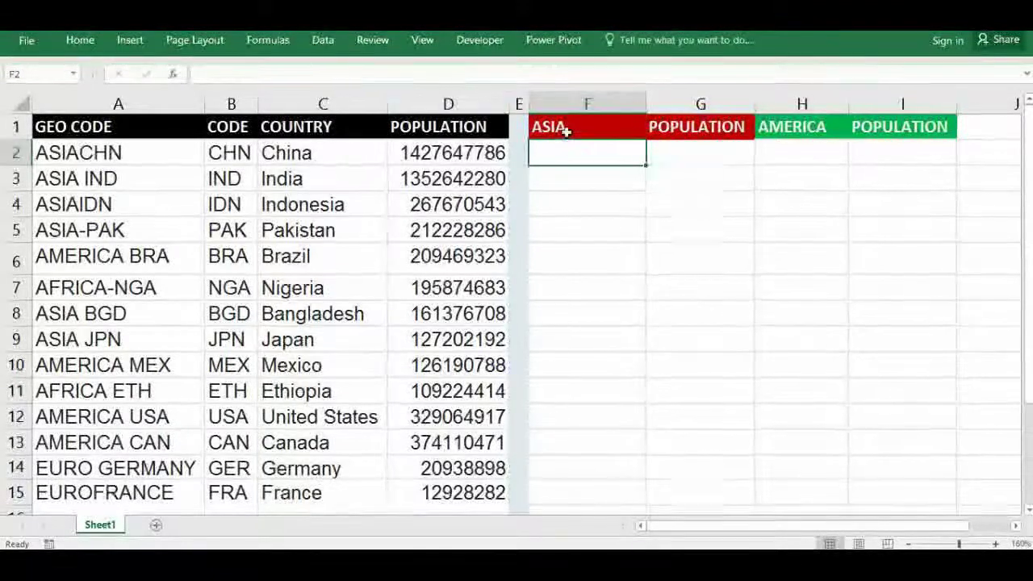
# Step: Start a VLOOKUP formula in F2 that uses $F$1&"*" as the wildcard lookup value
pyautogui.click(565, 130)
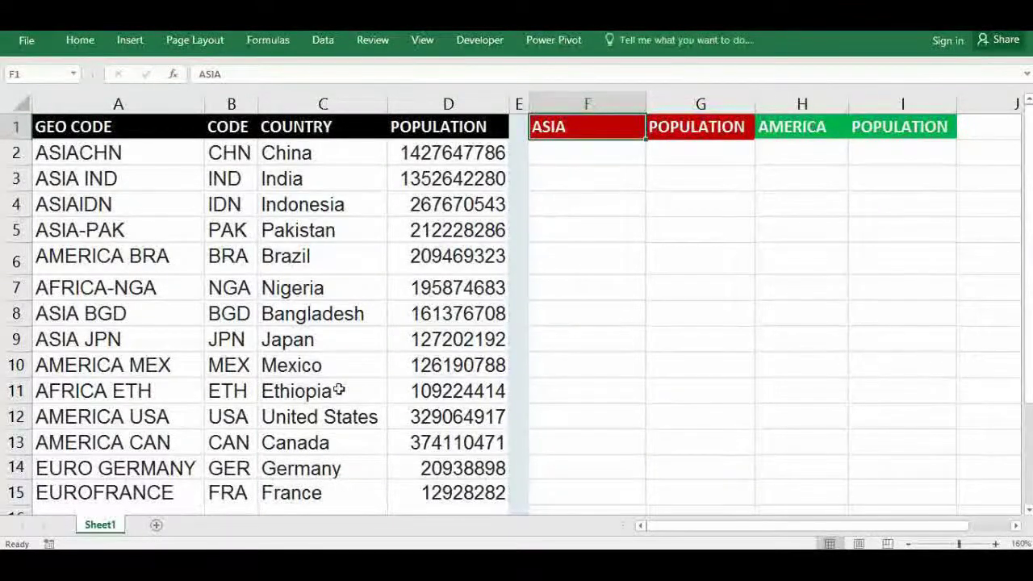
pyautogui.click(566, 151)
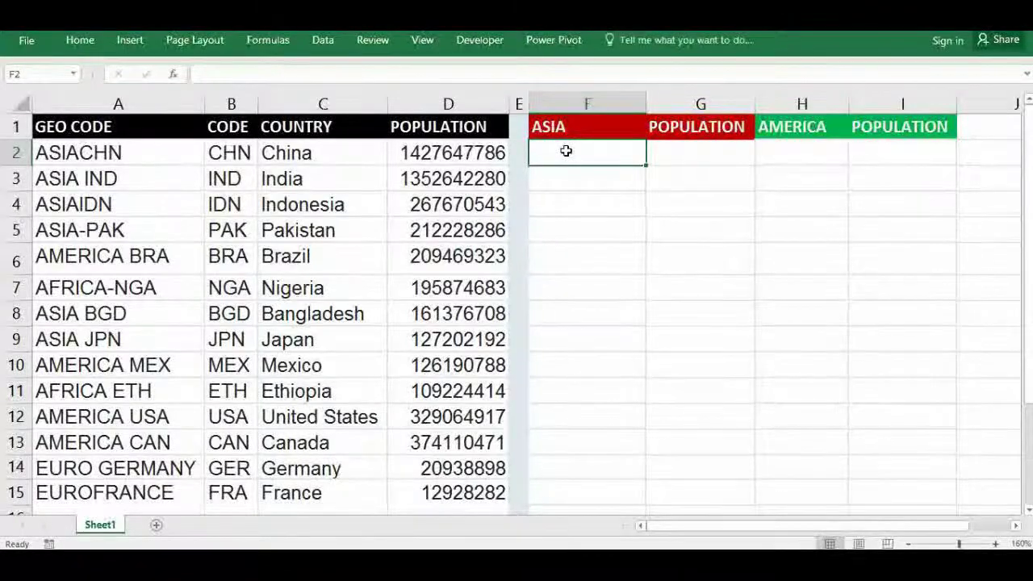
pyautogui.write('=')
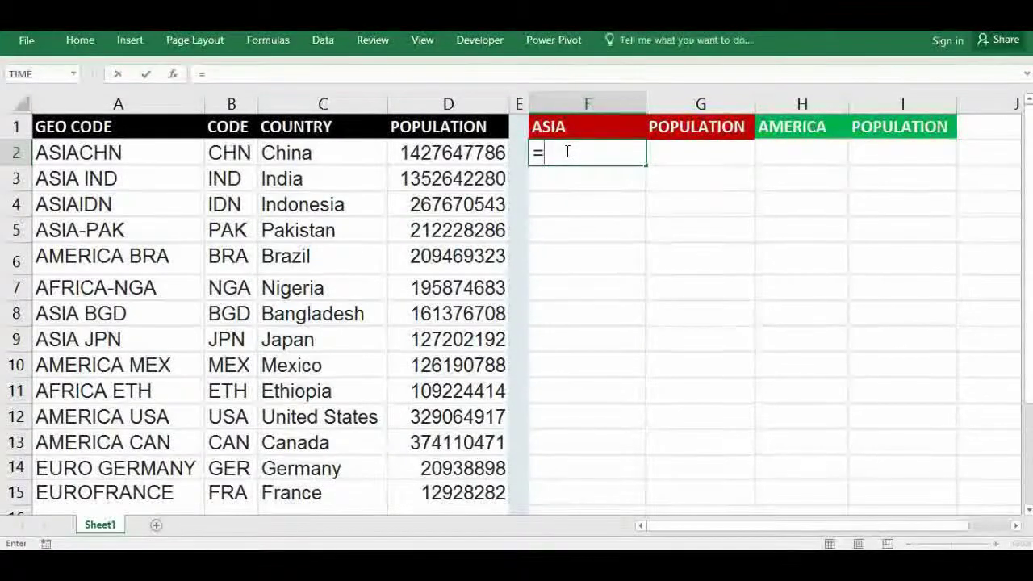
pyautogui.write('VLOOKUP(')
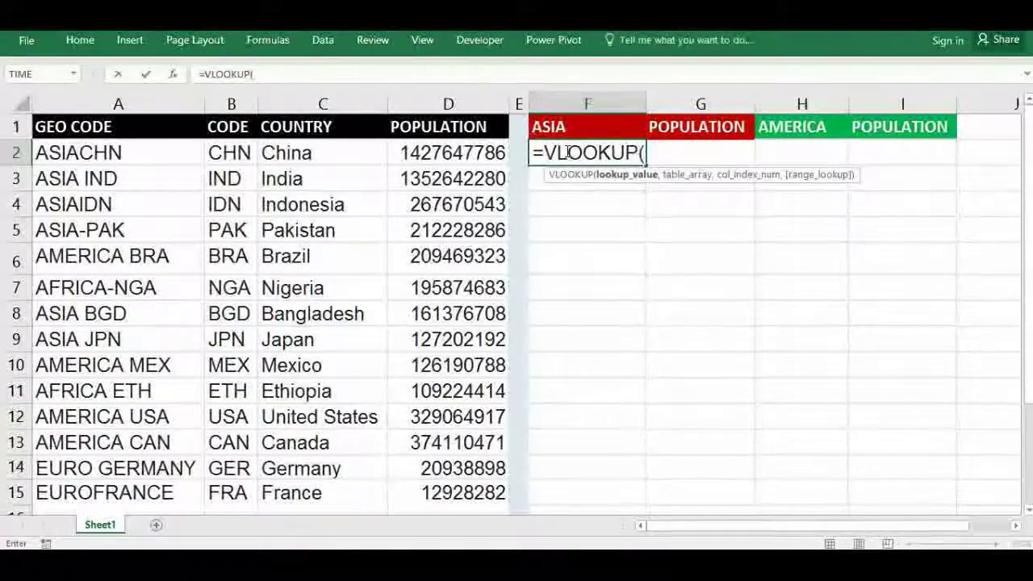
pyautogui.click(565, 126)
pyautogui.press('F4')
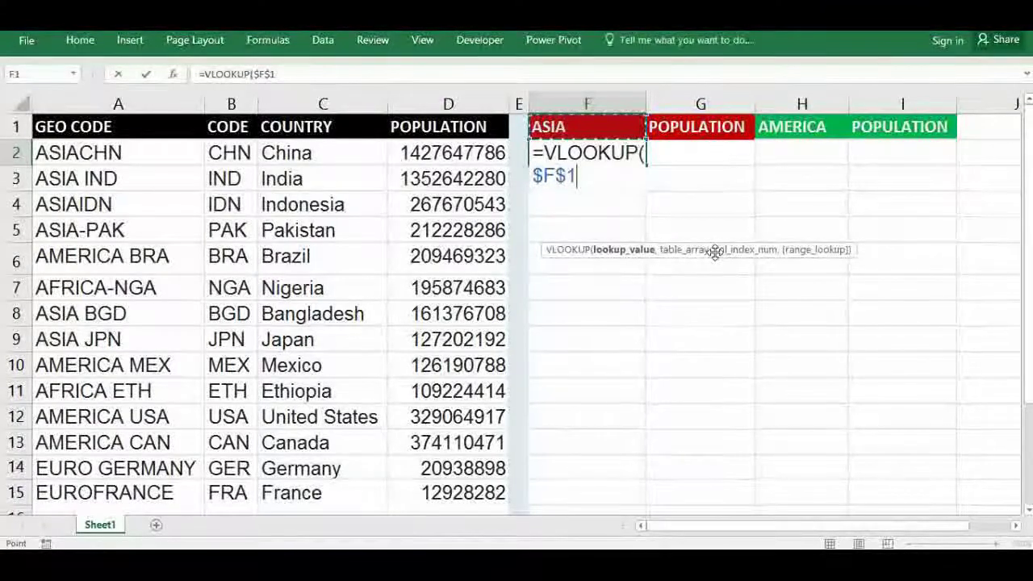
pyautogui.write('&')
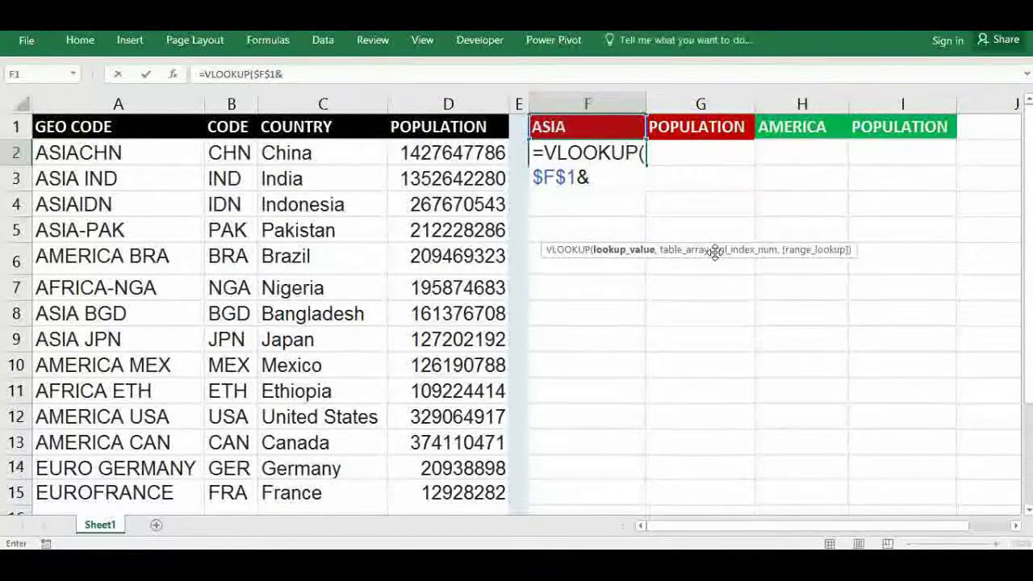
pyautogui.write('"*",')
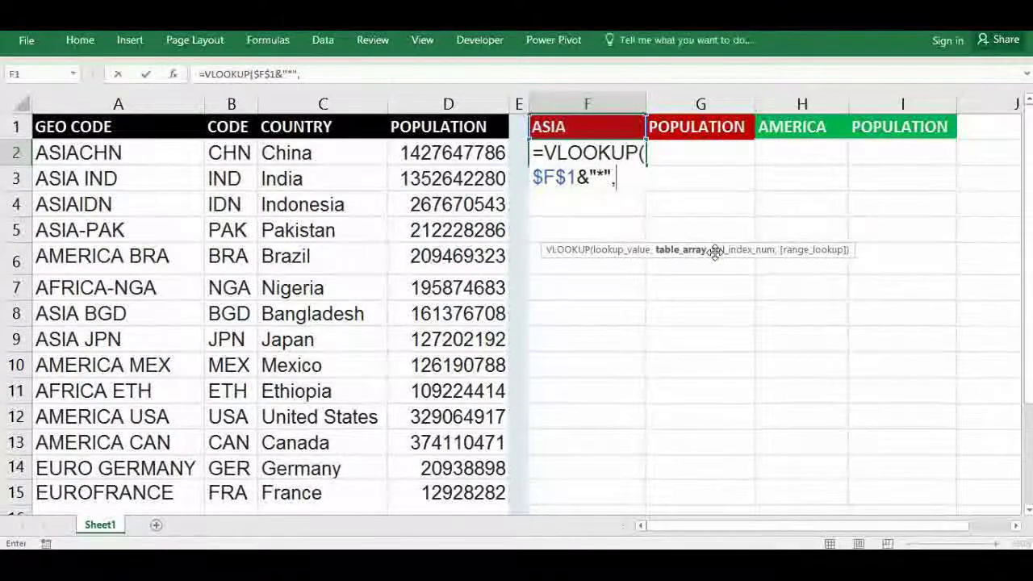
# Step: Complete the F2 lookup with table range A2:D15, column index 3 and exact match 0, and fill it down to F15
pyautogui.click(117, 153)
pyautogui.moveTo(117, 152); pyautogui.dragTo(380, 164)
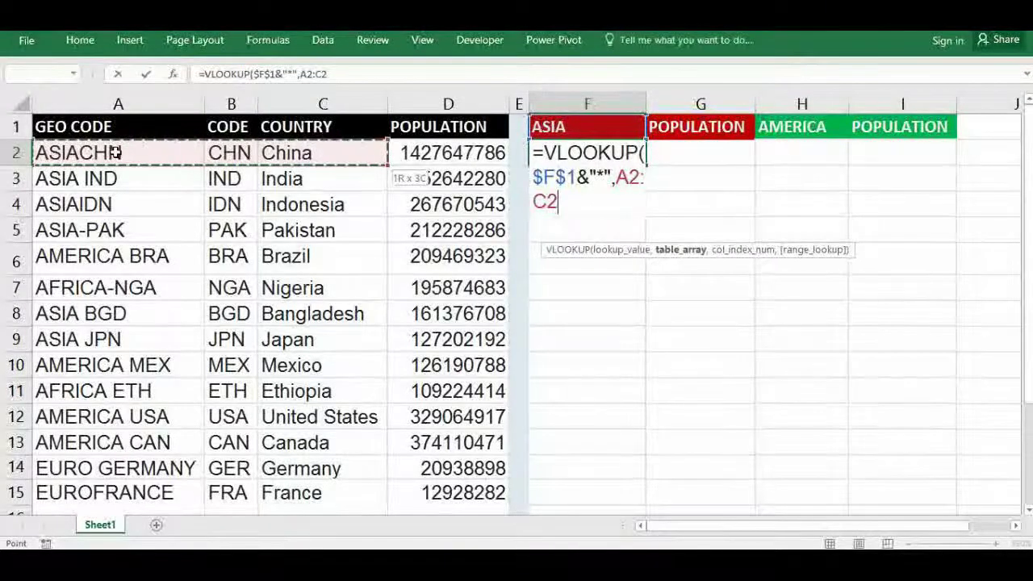
pyautogui.moveTo(509, 165); pyautogui.dragTo(509, 500)
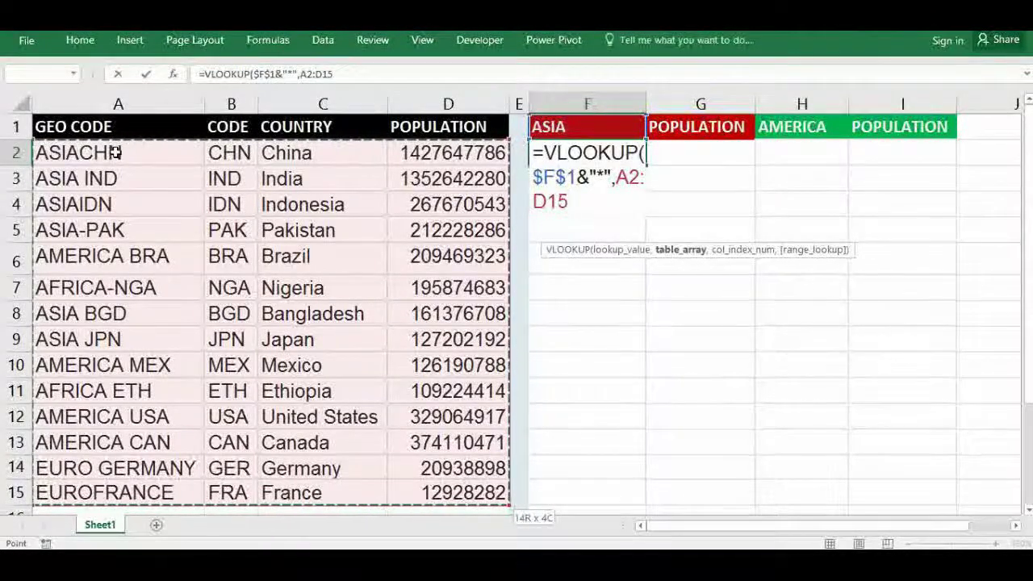
pyautogui.write(',')
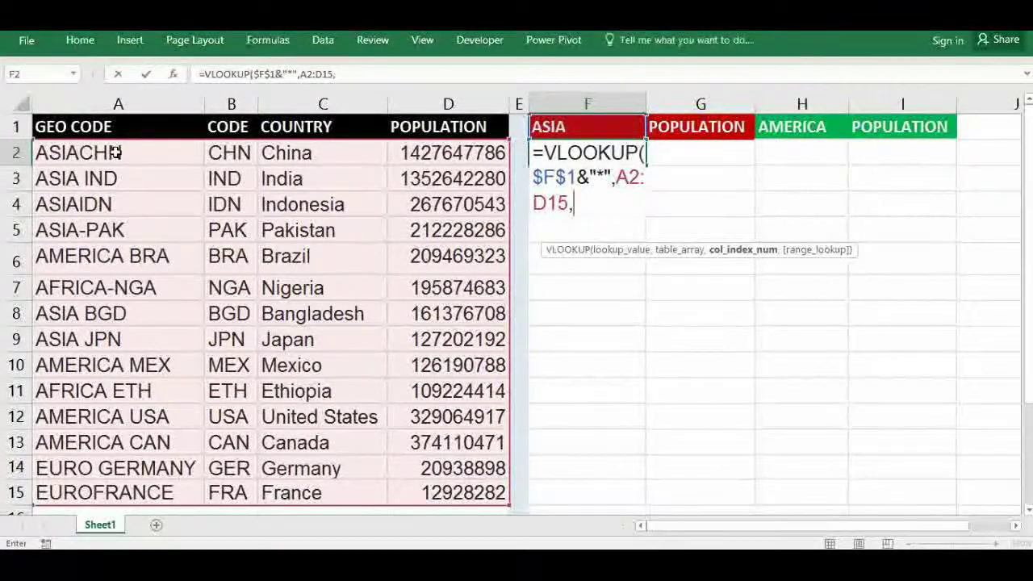
pyautogui.write('3,')
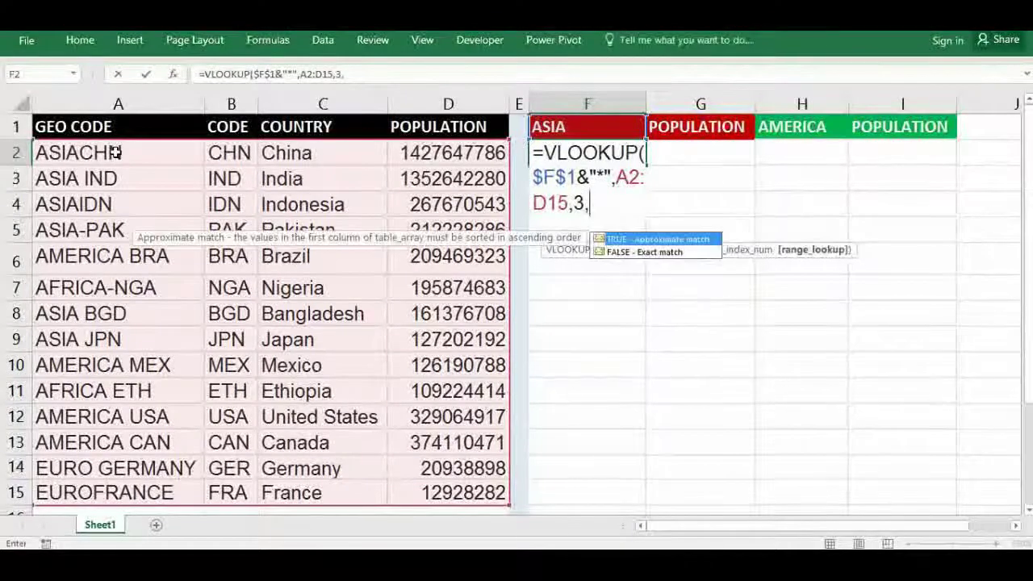
pyautogui.write('0)')
pyautogui.press('Return')
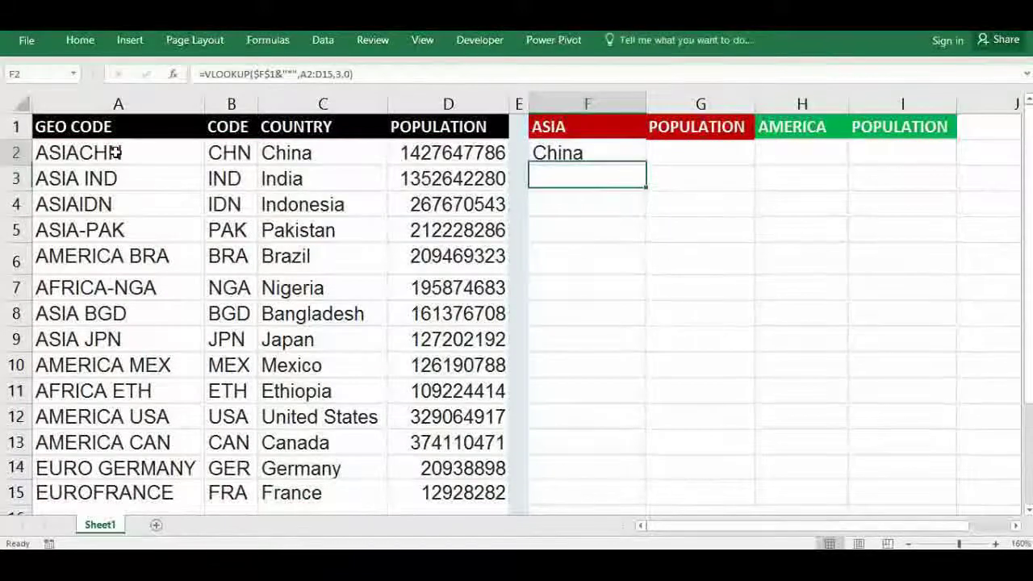
pyautogui.click(587, 154)
pyautogui.doubleClick(646, 165)
# Step: Examine the filled lookup formulas and their results in column F, from F2 down to F10
pyautogui.click(569, 220)
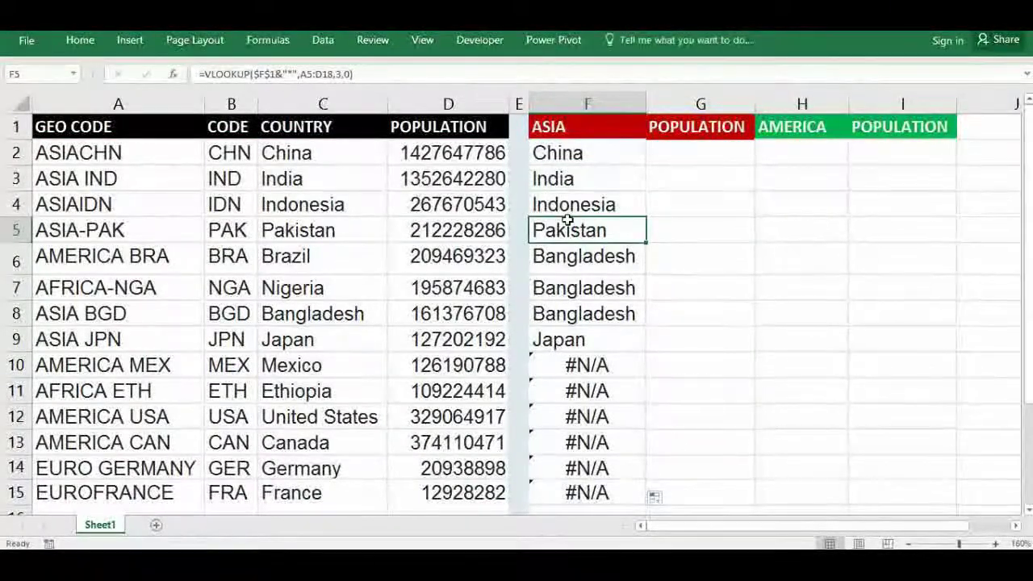
pyautogui.press('Up')
pyautogui.press('Up')
pyautogui.press('Up')
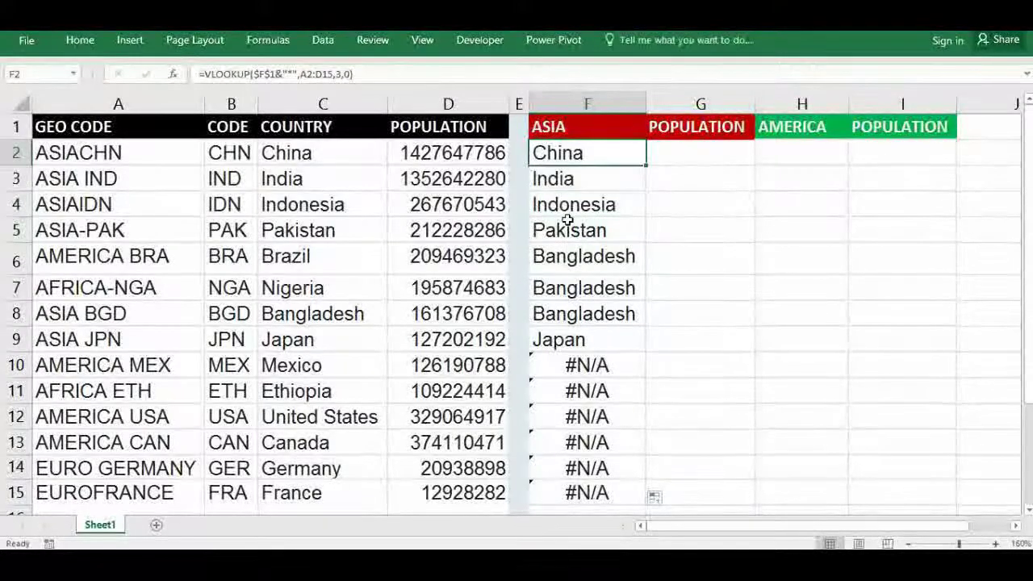
pyautogui.press('Down')
pyautogui.press('Down')
pyautogui.press('Down')
pyautogui.click(596, 368)
# Step: Edit the F2 formula to open an IFERROR and a nested IF in front of the VLOOKUP
pyautogui.press('Up')
pyautogui.press('Up')
pyautogui.press('Up')
pyautogui.press('Up')
pyautogui.press('Up')
pyautogui.press('F2')
pyautogui.scroll(2, 711, 113)
pyautogui.write('IFERR')
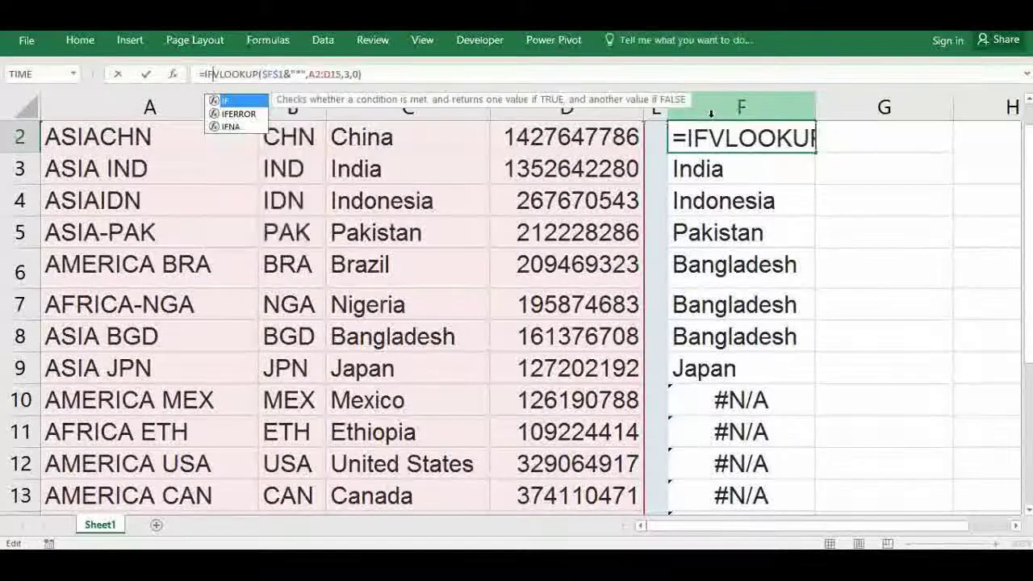
pyautogui.write('OR')
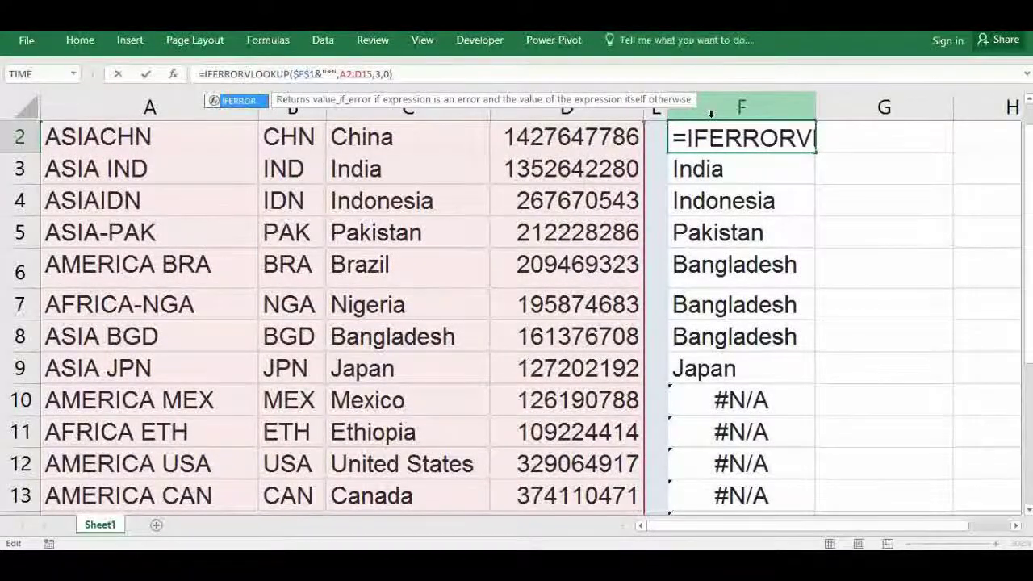
pyautogui.write('(')
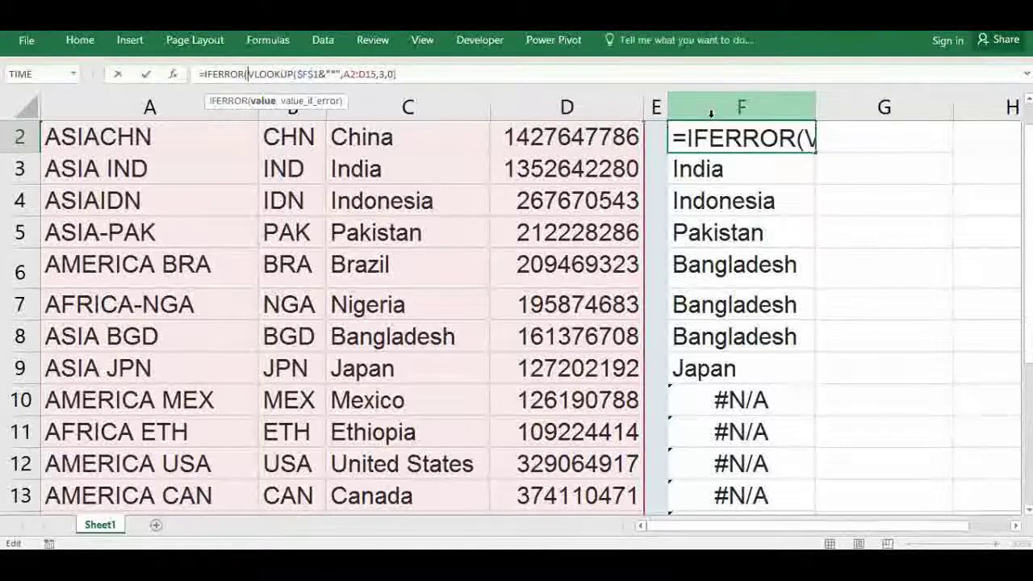
pyautogui.write('IF')
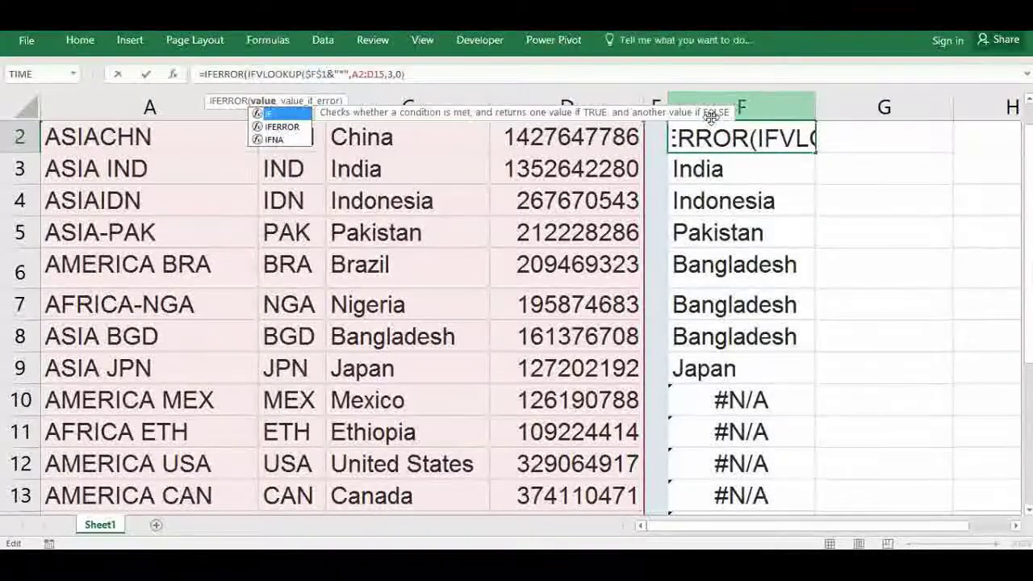
pyautogui.write('(')
# Step: Insert the logical test $F$1=LEFT(A2,4) into the IF, with the VLOOKUP as its value if true
pyautogui.moveTo(1028, 227); pyautogui.dragTo(1031, 225)
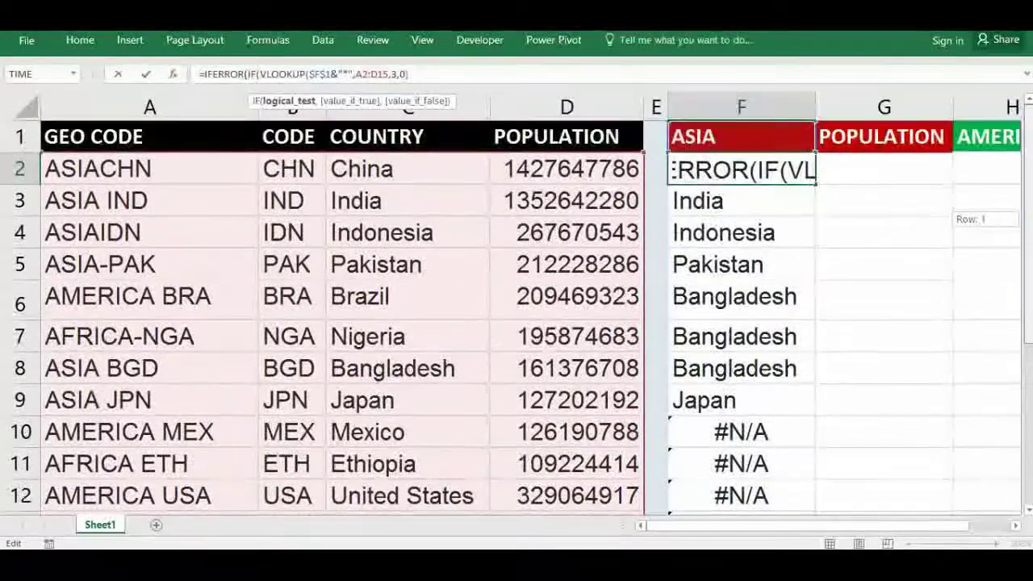
pyautogui.click(785, 165)
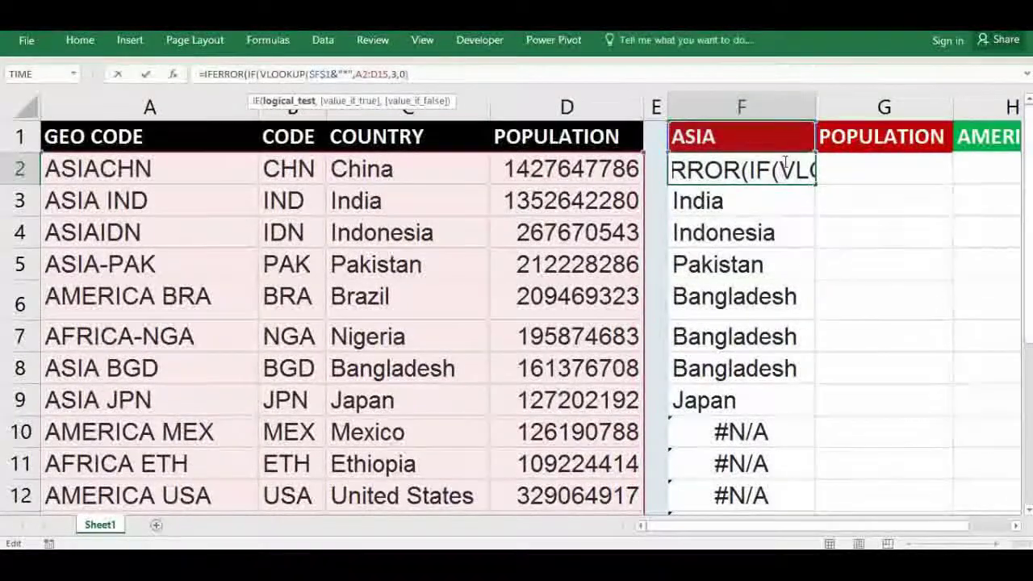
pyautogui.click(712, 137)
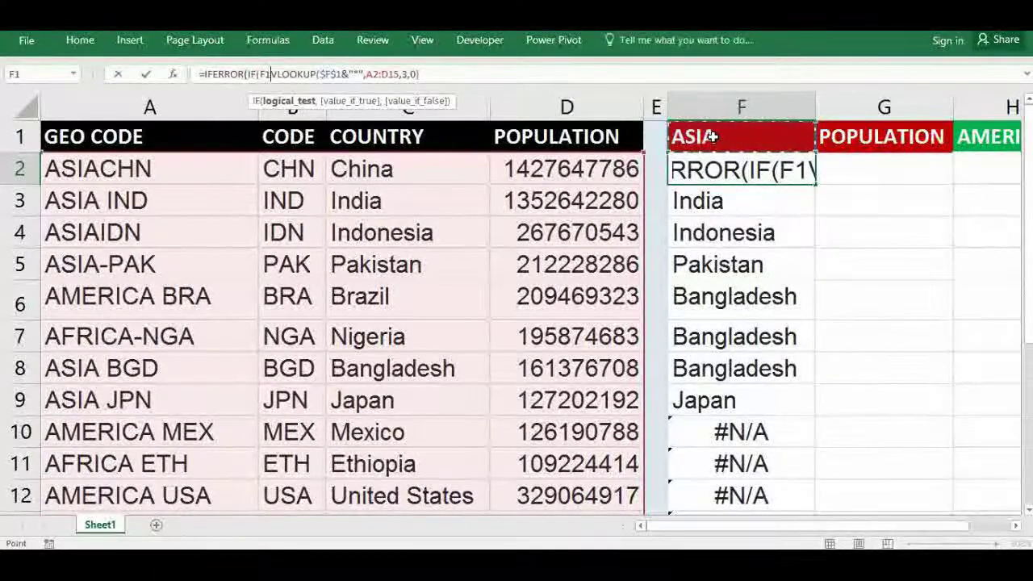
pyautogui.press('F4')
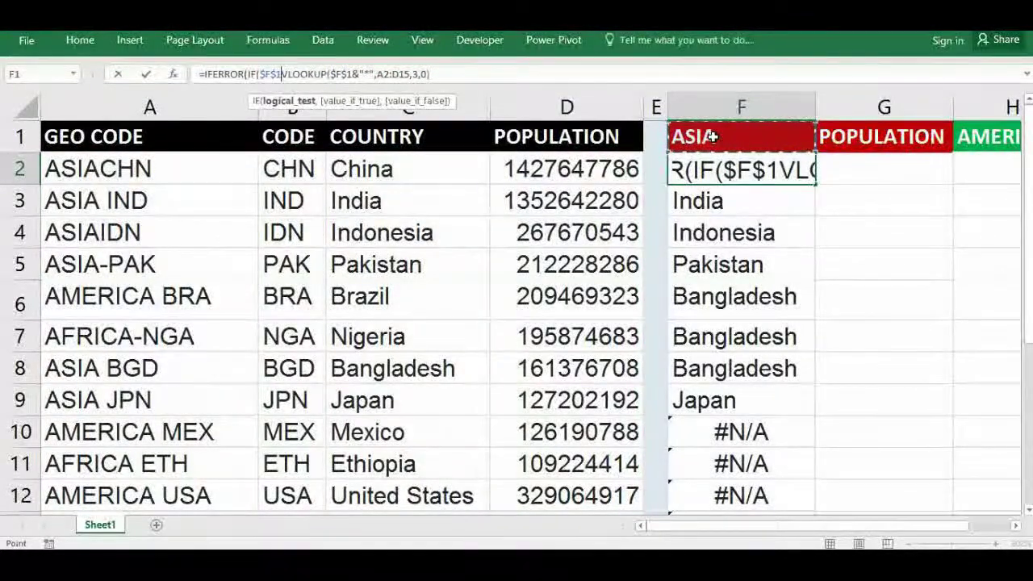
pyautogui.write('=')
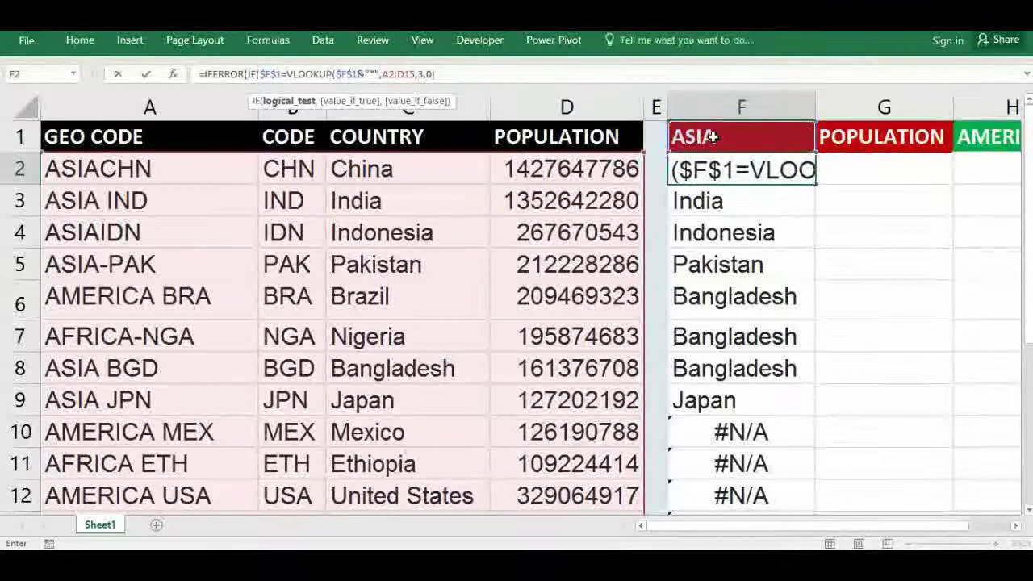
pyautogui.write('LEFT')
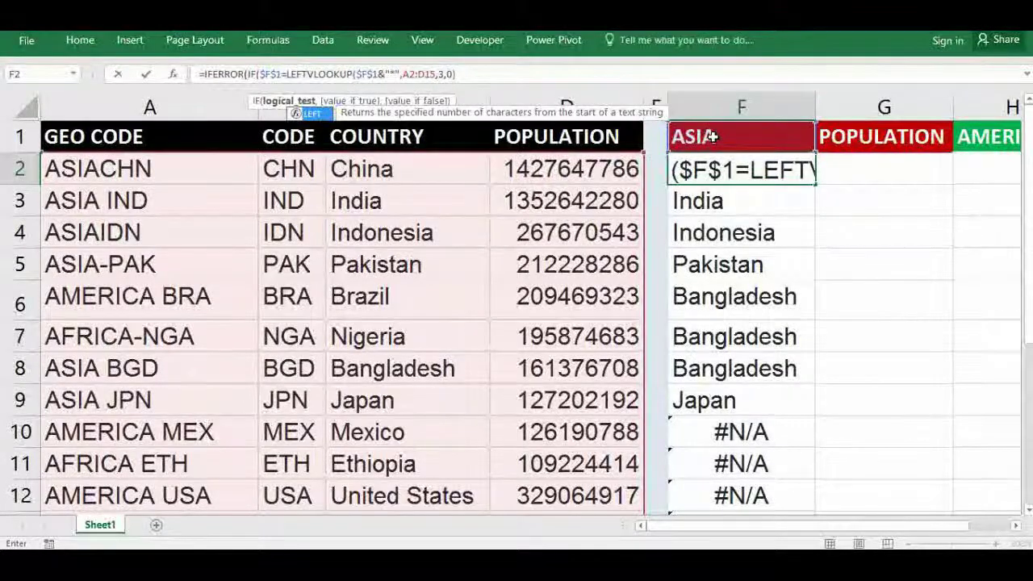
pyautogui.write('(')
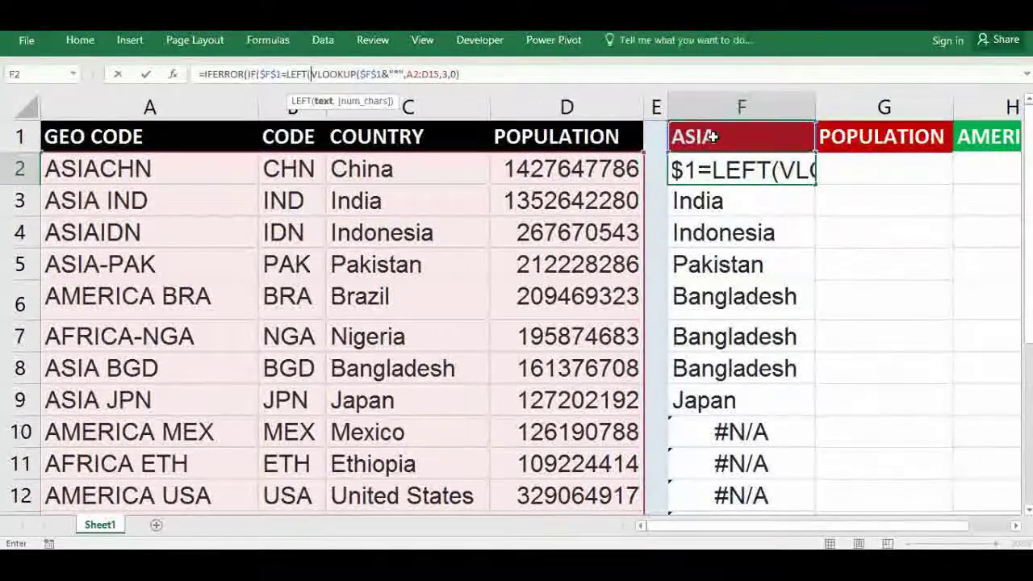
pyautogui.write('A2')
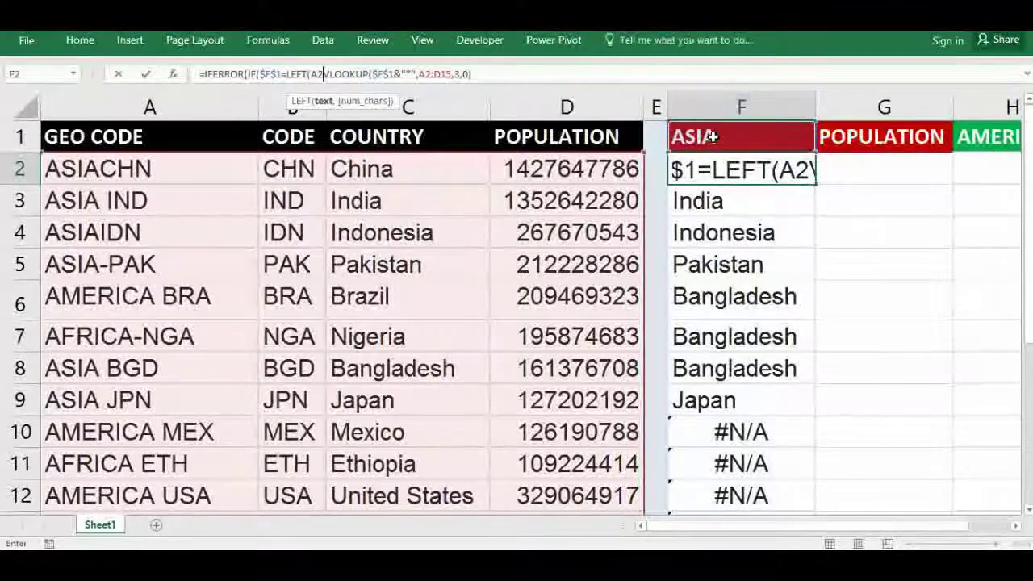
pyautogui.write(',')
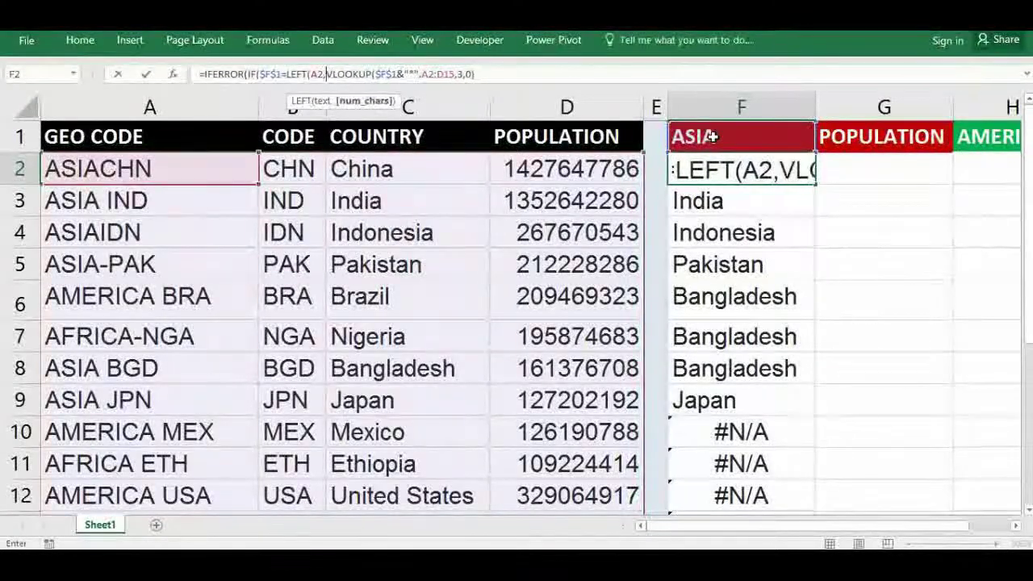
pyautogui.write('4')
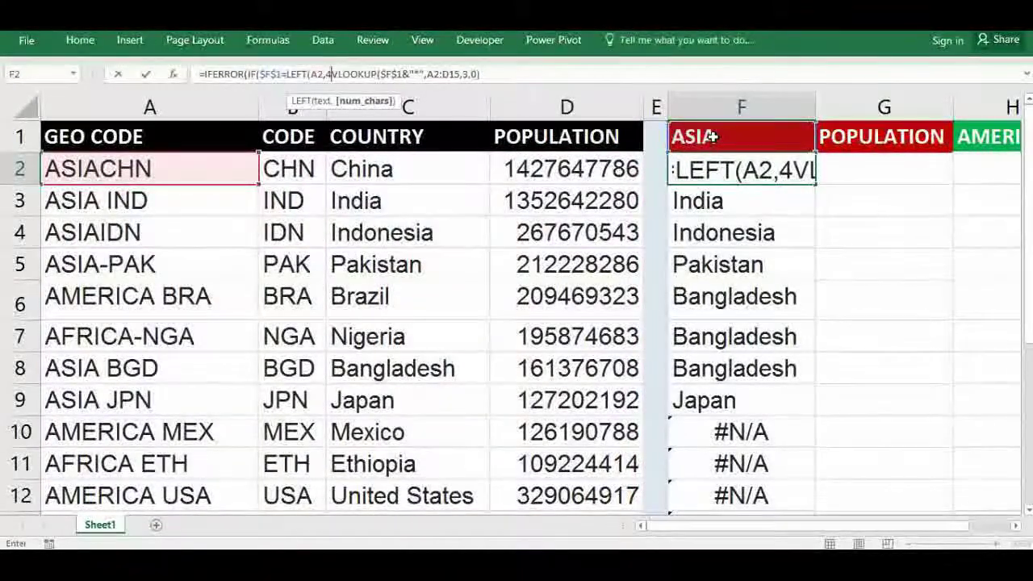
pyautogui.write('),')
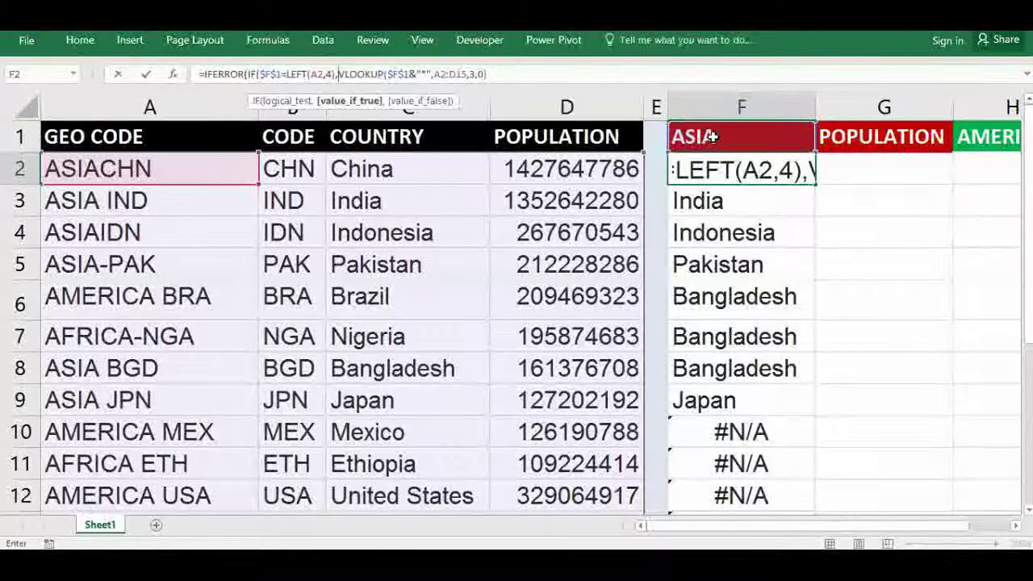
# Step: Finish the F2 formula with "" as the IF's false value and an empty IFERROR fallback, and fill it down column F
pyautogui.click(484, 69)
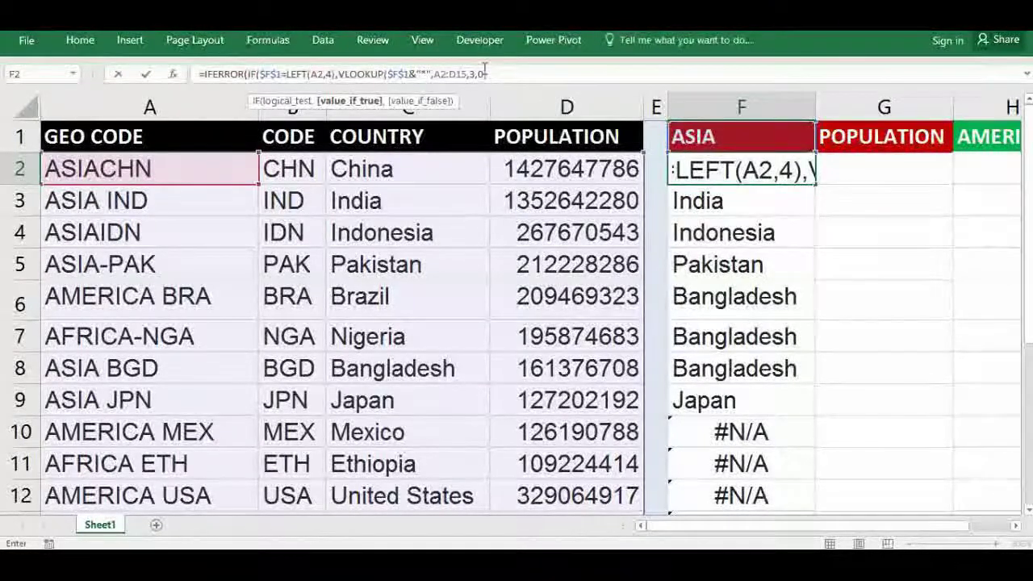
pyautogui.click(491, 75)
pyautogui.write(',"')
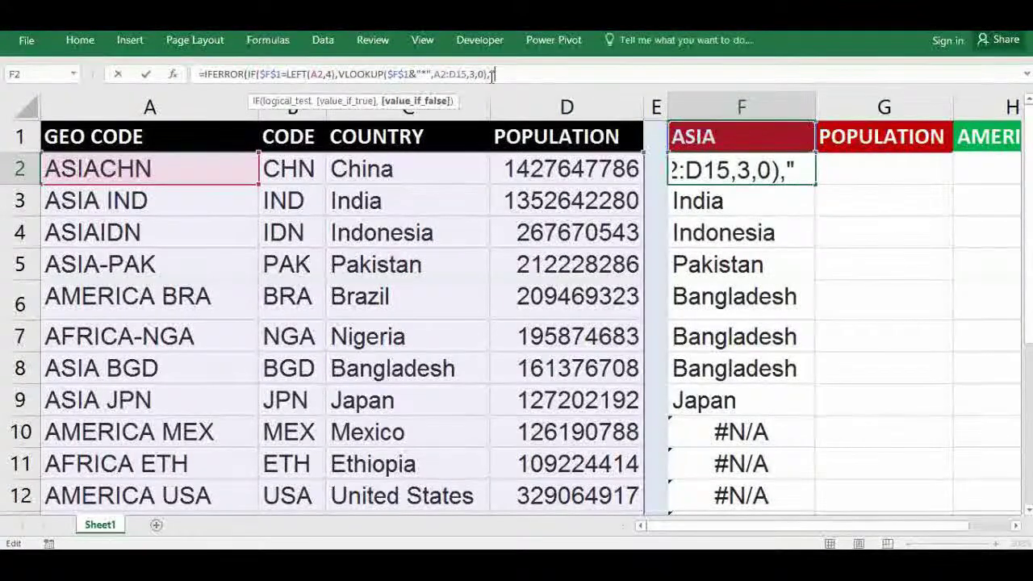
pyautogui.write('"),')
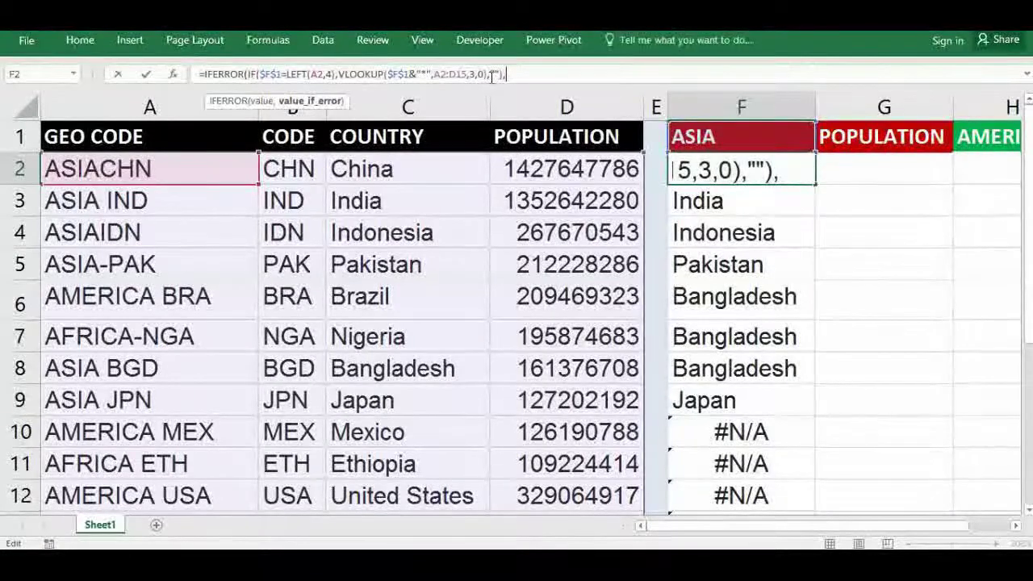
pyautogui.write(')')
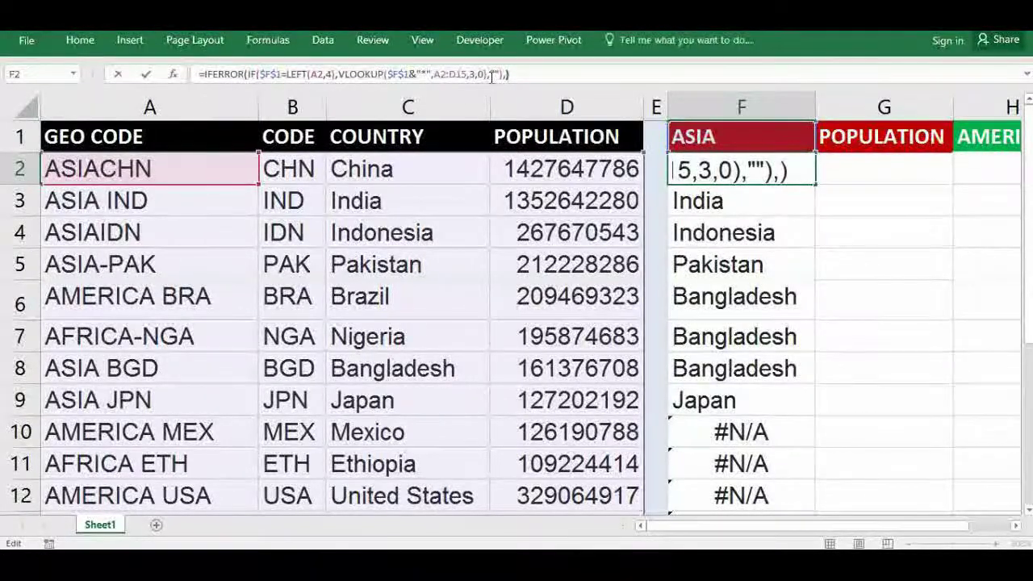
pyautogui.press('Return')
pyautogui.press('Up')
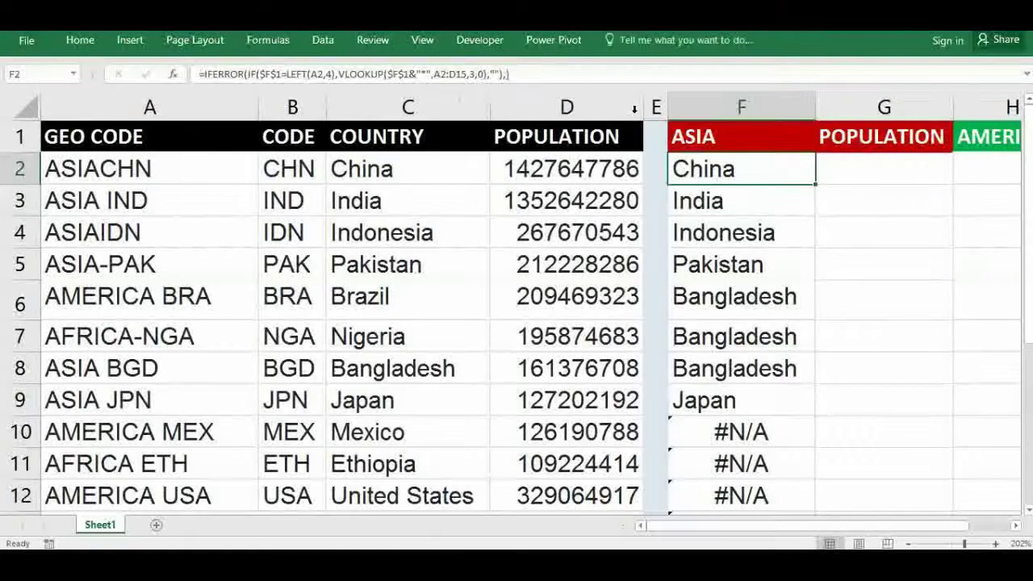
pyautogui.doubleClick(815, 184)
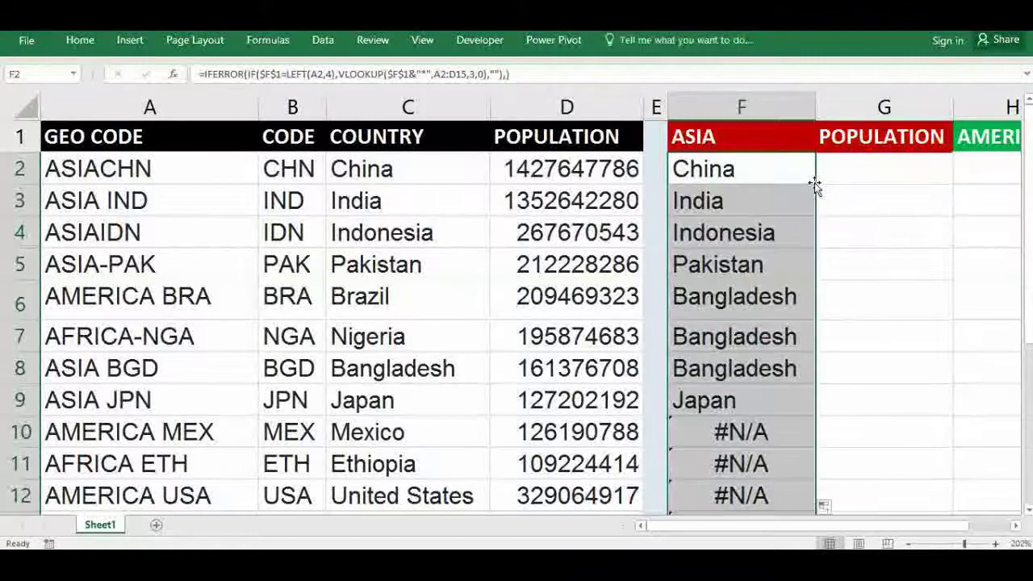
# Step: Start an IFERROR formula in G2 with a nested IF whose logical test is $F$1=LEFT(A2,4)
pyautogui.click(862, 175)
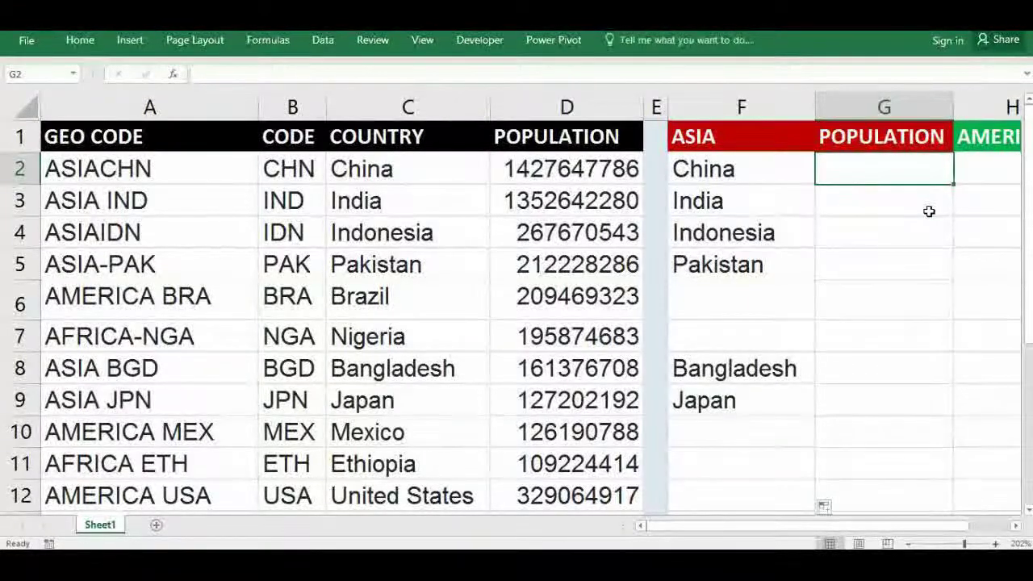
pyautogui.write('=IFERROR(IF(')
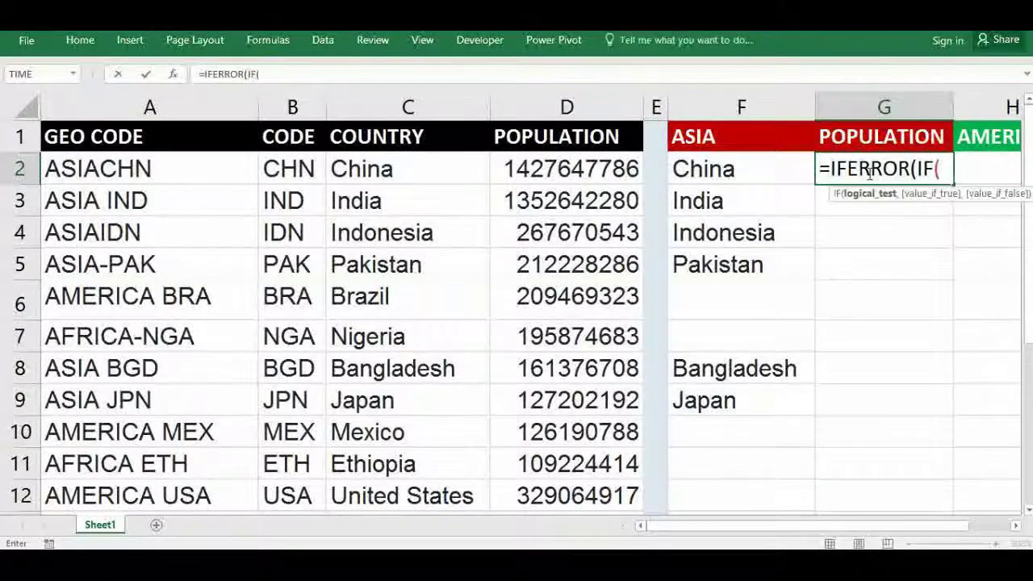
pyautogui.click(693, 139)
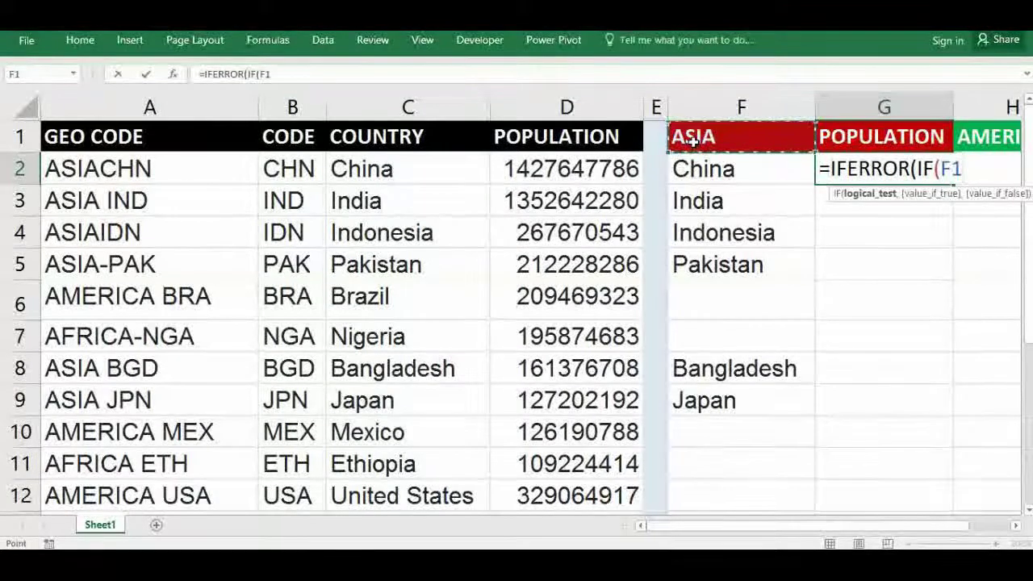
pyautogui.press('F4')
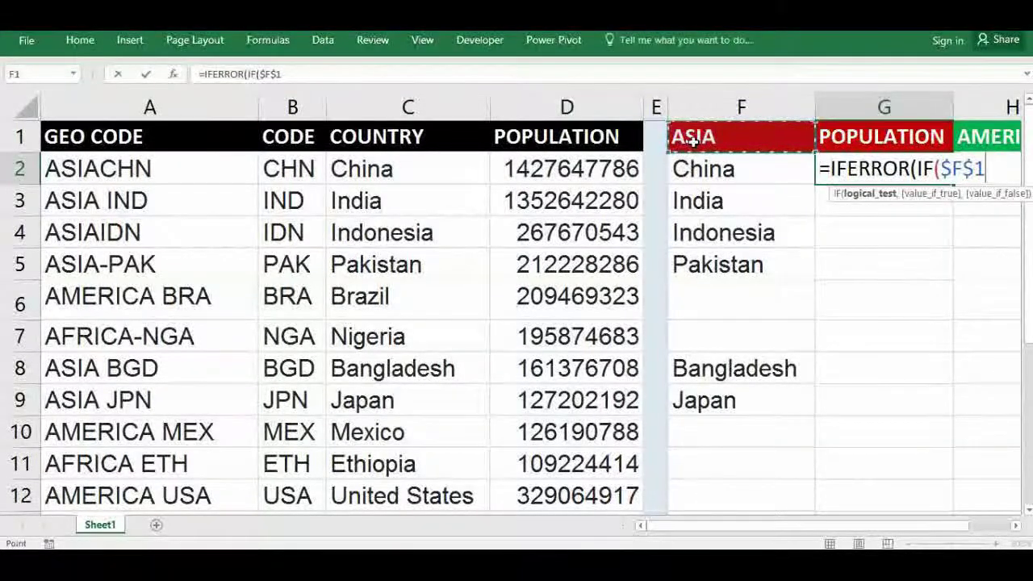
pyautogui.write('=')
pyautogui.write('LEF')
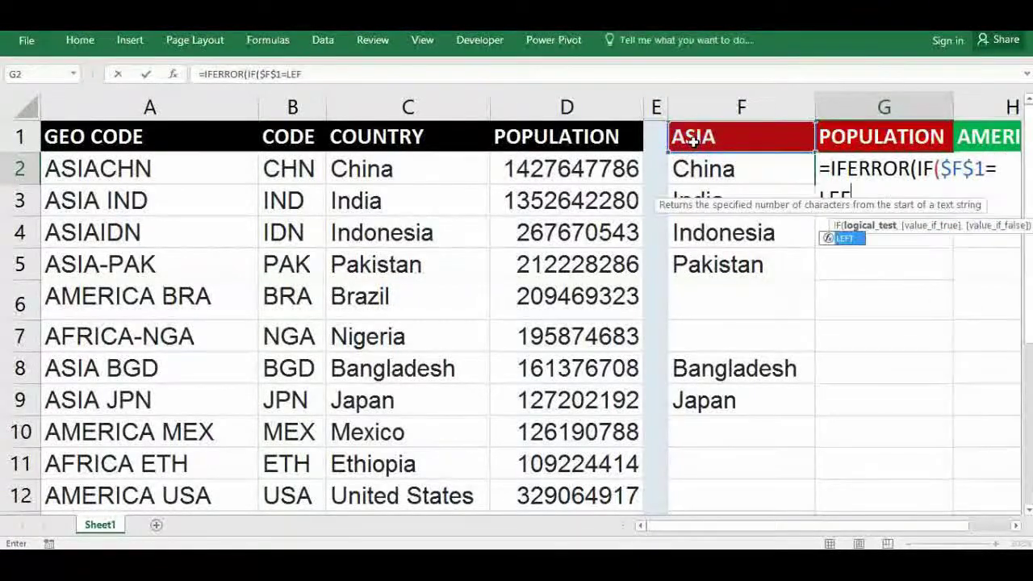
pyautogui.write('T(')
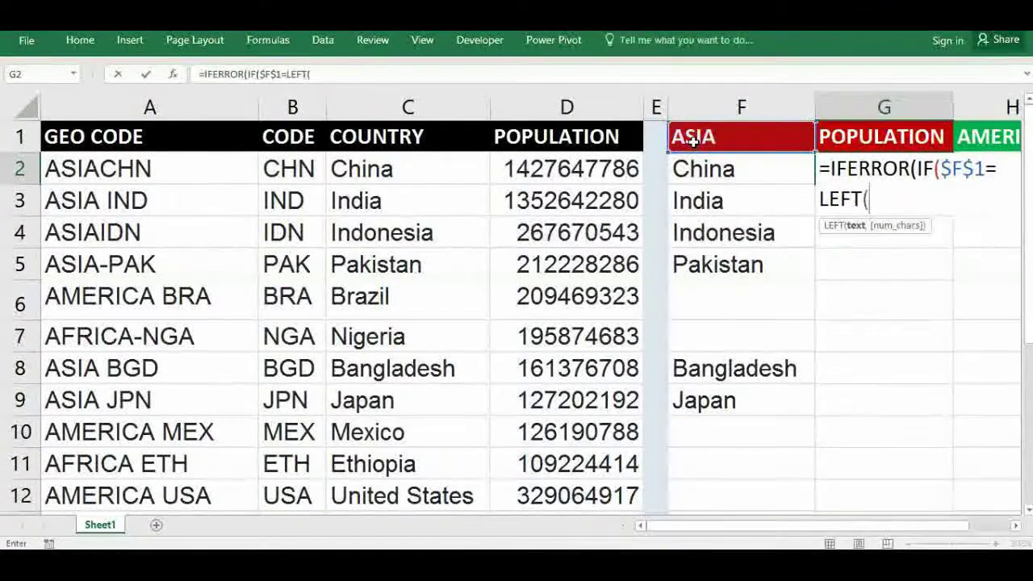
pyautogui.click(131, 169)
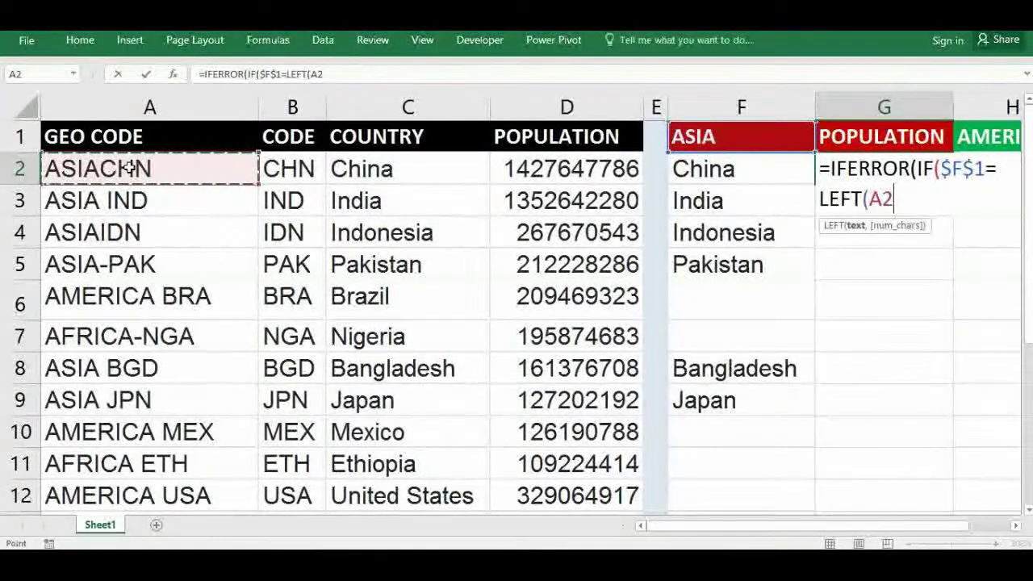
pyautogui.write(',4')
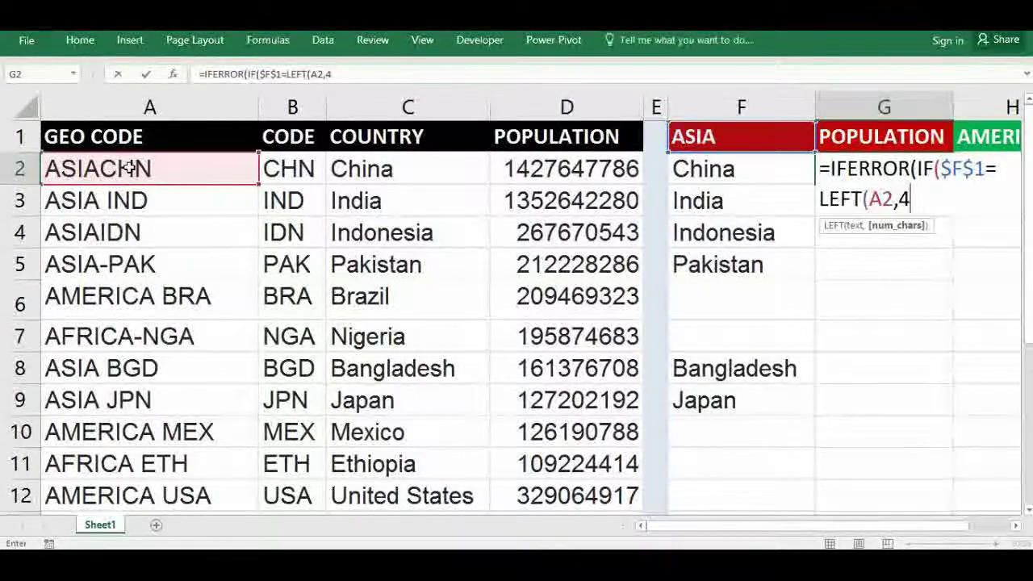
pyautogui.write(')')
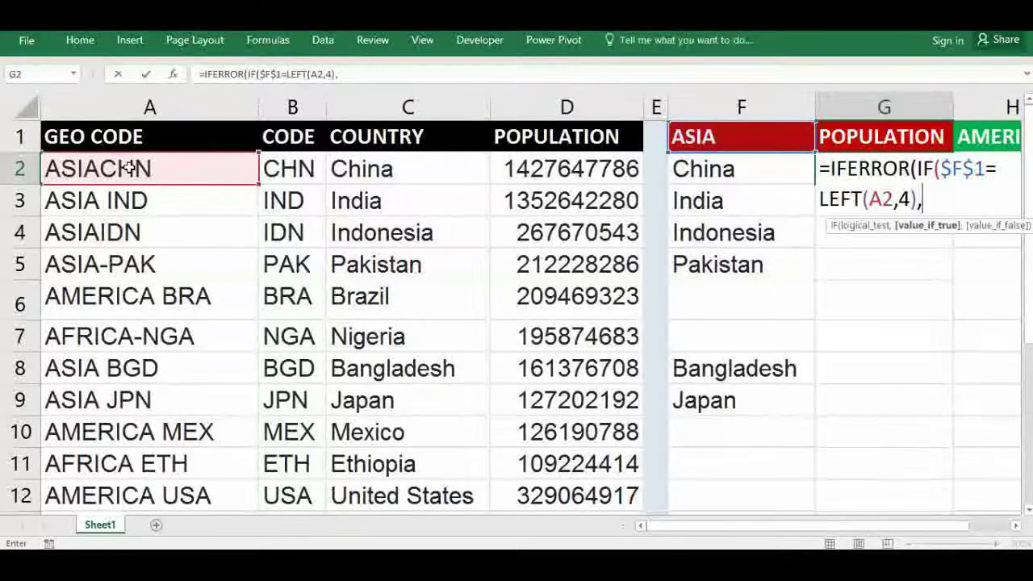
# Step: Add a VLOOKUP as the IF's value if true in G2, with $F$1&"*" as its lookup value
pyautogui.write(',VLOOKUP(')
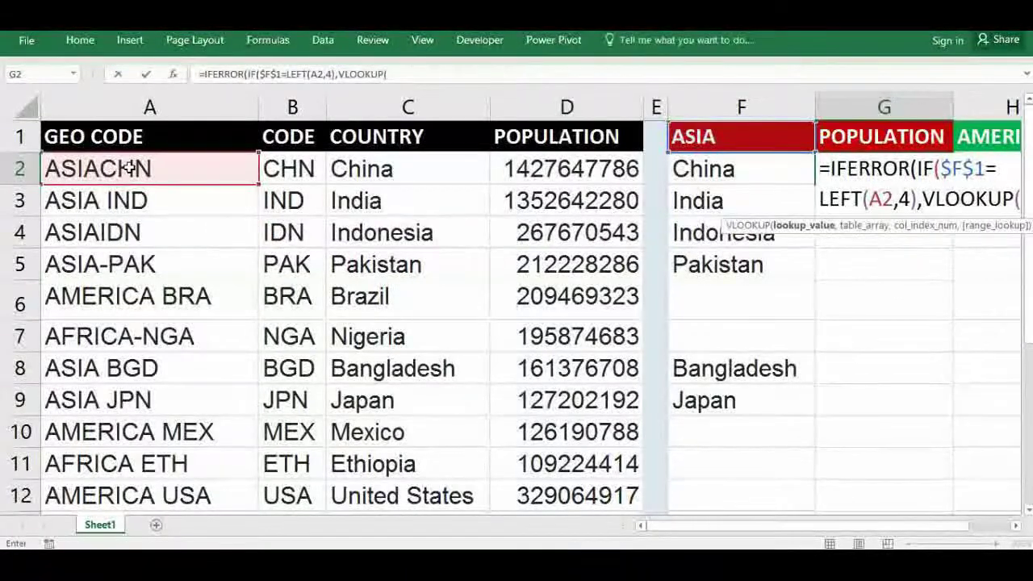
pyautogui.click(714, 138)
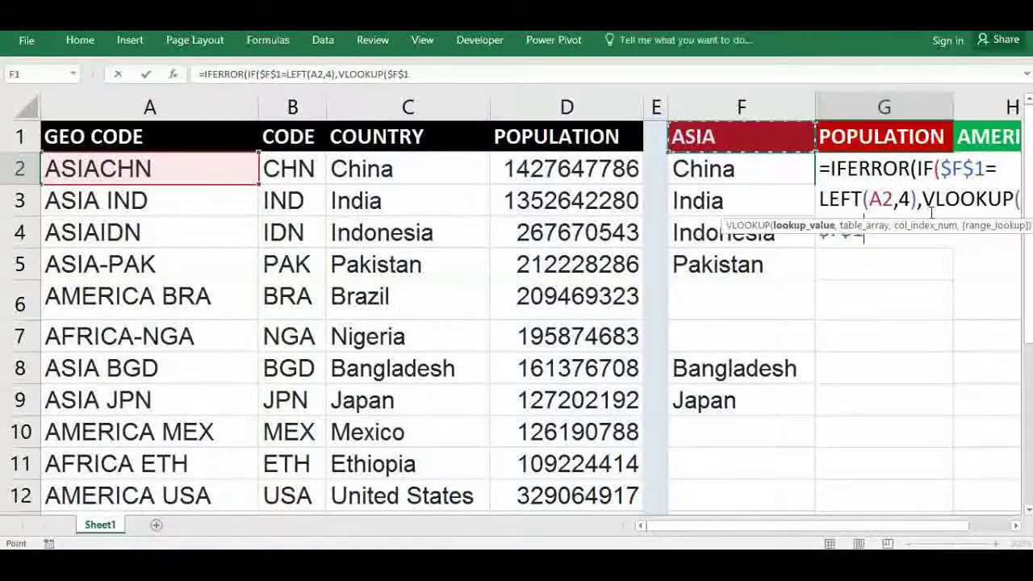
pyautogui.moveTo(932, 231); pyautogui.dragTo(931, 301)
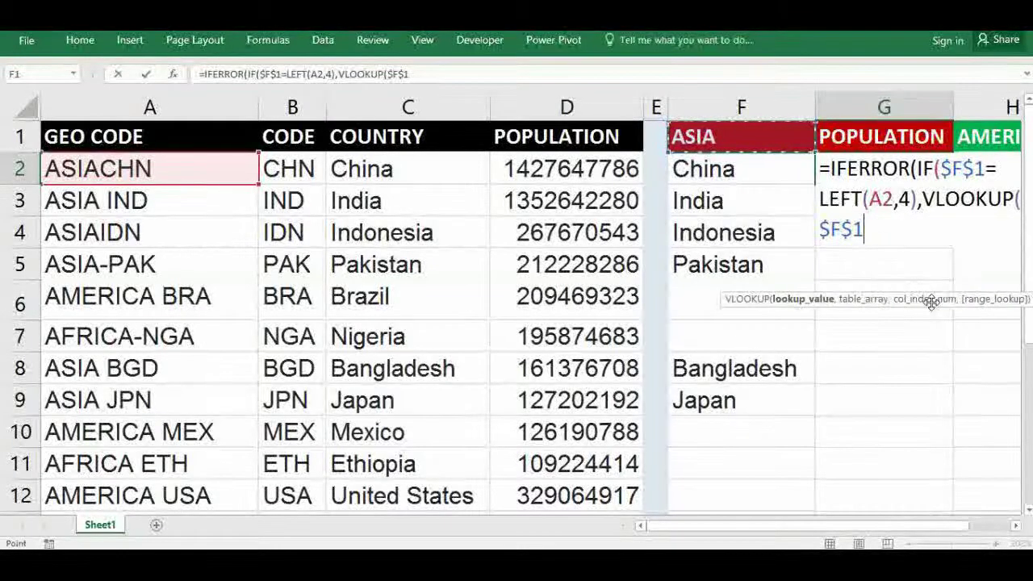
pyautogui.write('&')
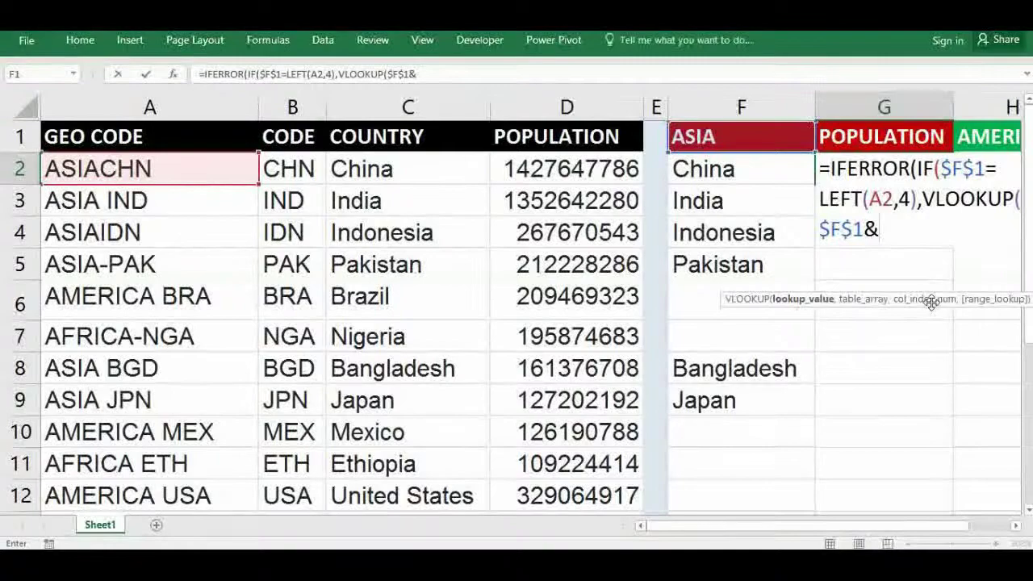
pyautogui.write('"*",')
# Step: Set the table array of the G2 VLOOKUP to A2:D15
pyautogui.click(151, 168)
pyautogui.hotkey('shift', 'Right')
pyautogui.hotkey('shift', 'Right')
pyautogui.hotkey('shift', 'Right')
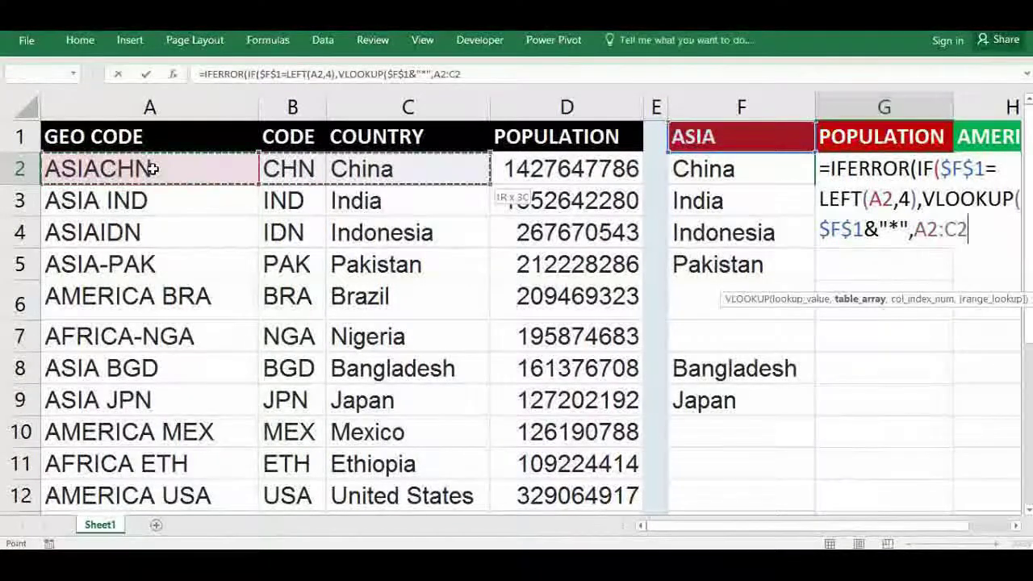
pyautogui.hotkey('shift', 'Down')
pyautogui.hotkey('shift', 'Down')
pyautogui.hotkey('shift', 'Down')
pyautogui.hotkey('shift', 'Down')
pyautogui.hotkey('shift', 'Down')
pyautogui.hotkey('shift', 'Down')
pyautogui.hotkey('shift', 'Down')
pyautogui.hotkey('shift', 'Down')
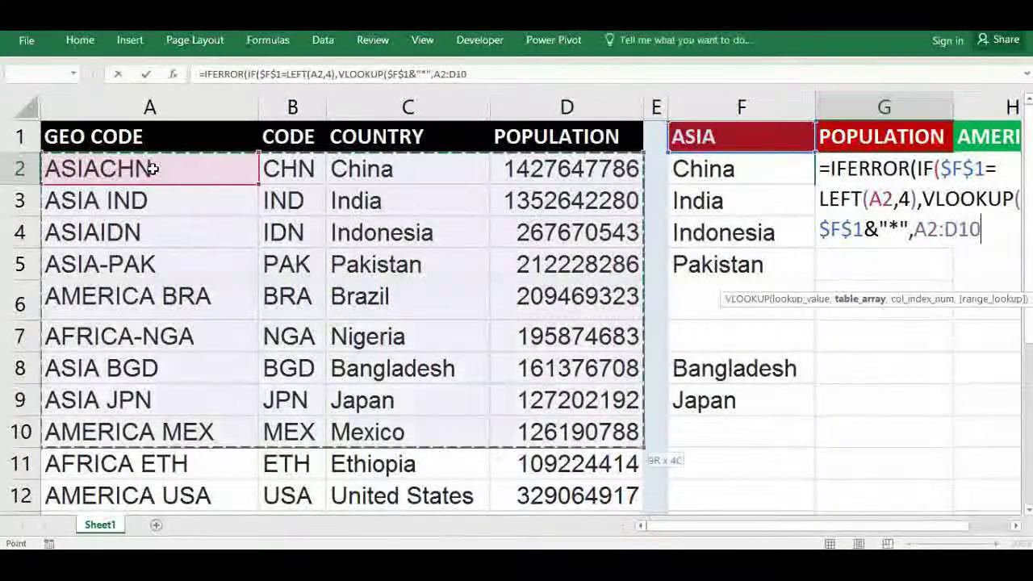
pyautogui.hotkey('shift', 'Down')
pyautogui.hotkey('shift', 'Down')
pyautogui.hotkey('shift', 'Down')
pyautogui.hotkey('shift', 'Down')
pyautogui.hotkey('shift', 'Down')
pyautogui.write(',')
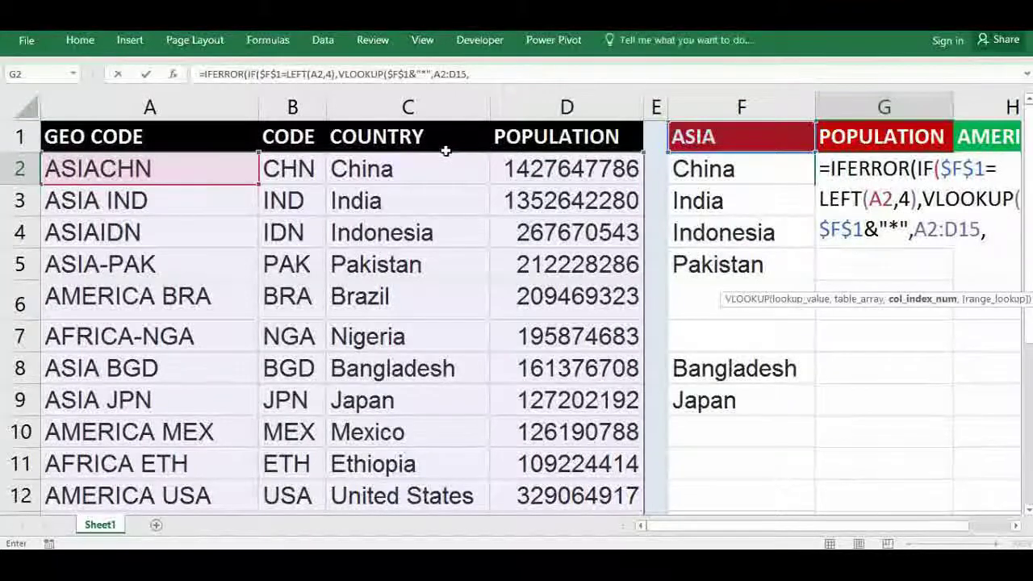
# Step: Finish the G2 formula with column index 4, exact match 0, "" as false value and an empty IFERROR fallback, and fill it down column G
pyautogui.write('4')
pyautogui.write(',')
pyautogui.write('0)),""),)')
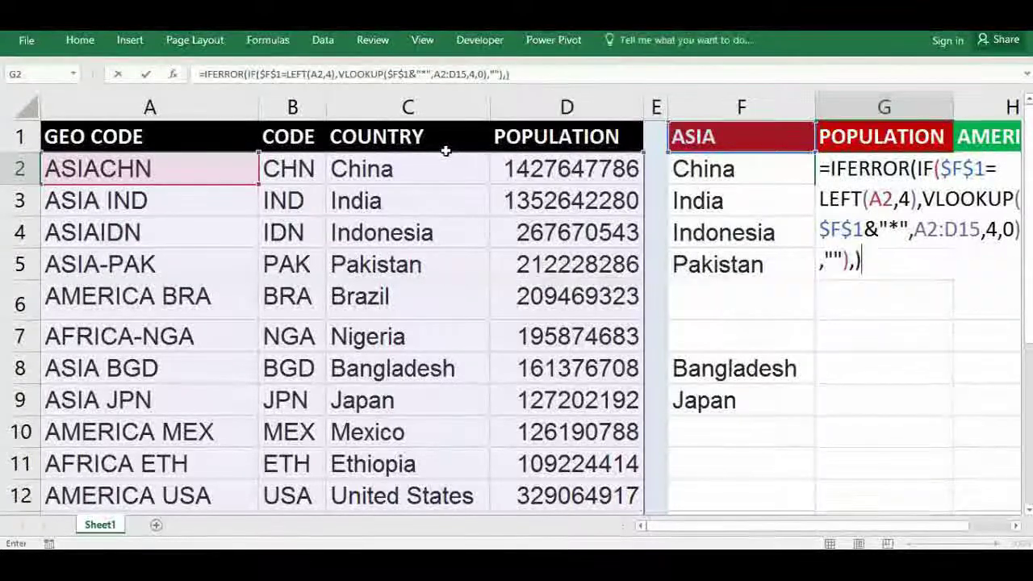
pyautogui.press('Return')
pyautogui.press('Up')
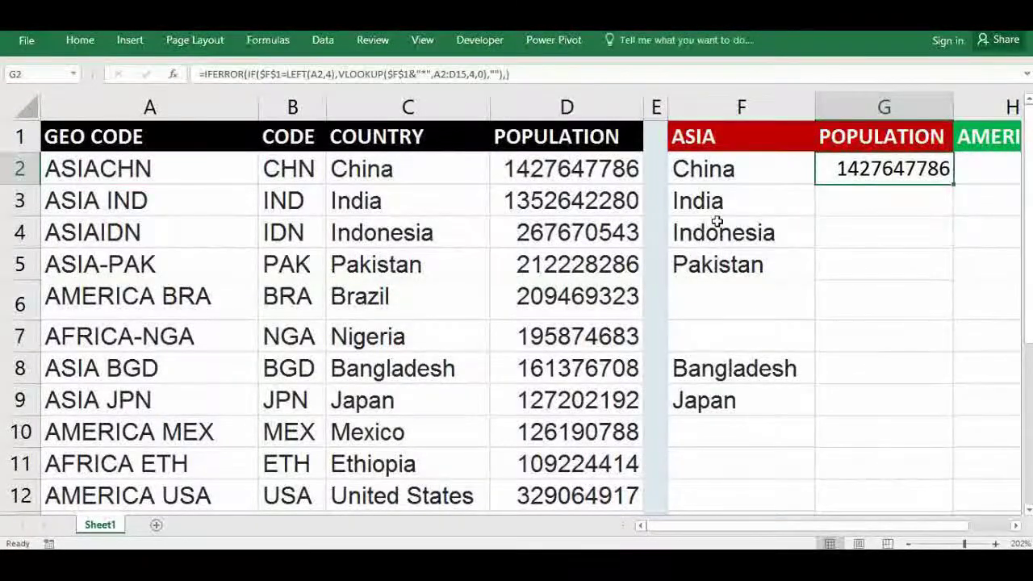
pyautogui.doubleClick(955, 185)
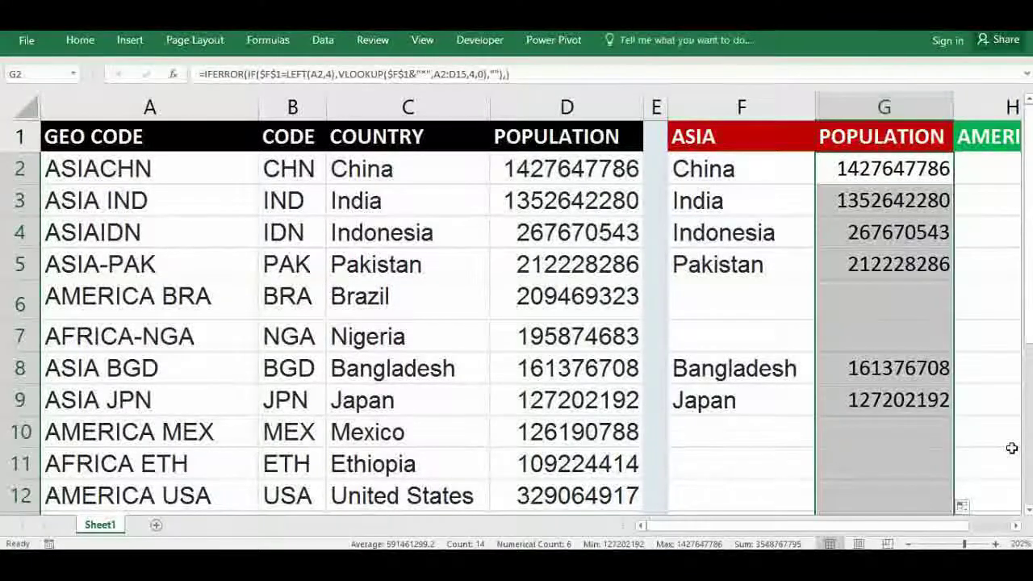
# Step: Copy the ASIA country formula from F2 into H2 under the AMERICA heading
pyautogui.click(1017, 526)
pyautogui.press('Left')
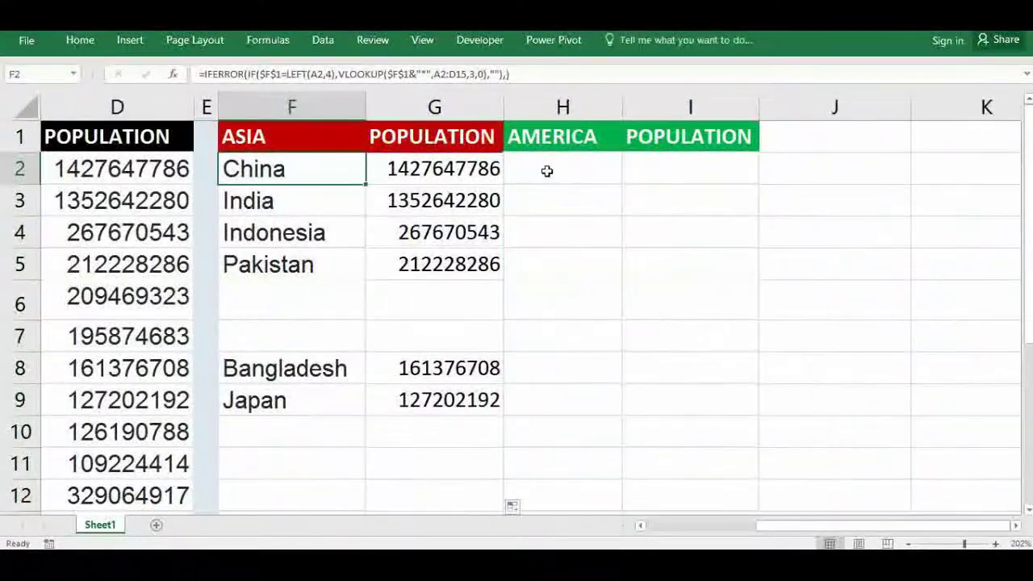
pyautogui.hotkey('ctrl', 'c')
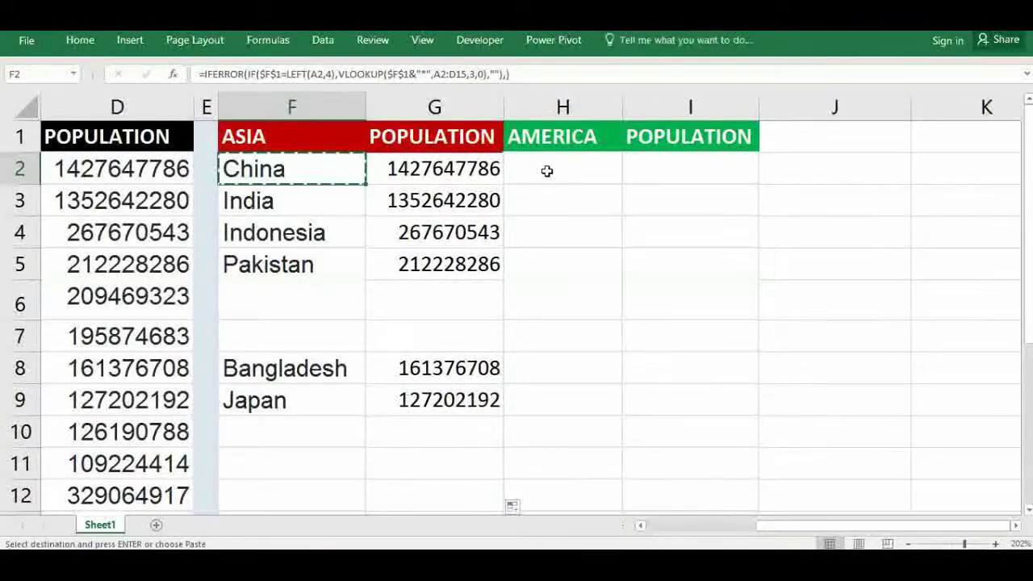
pyautogui.click(547, 171)
pyautogui.press('Return')
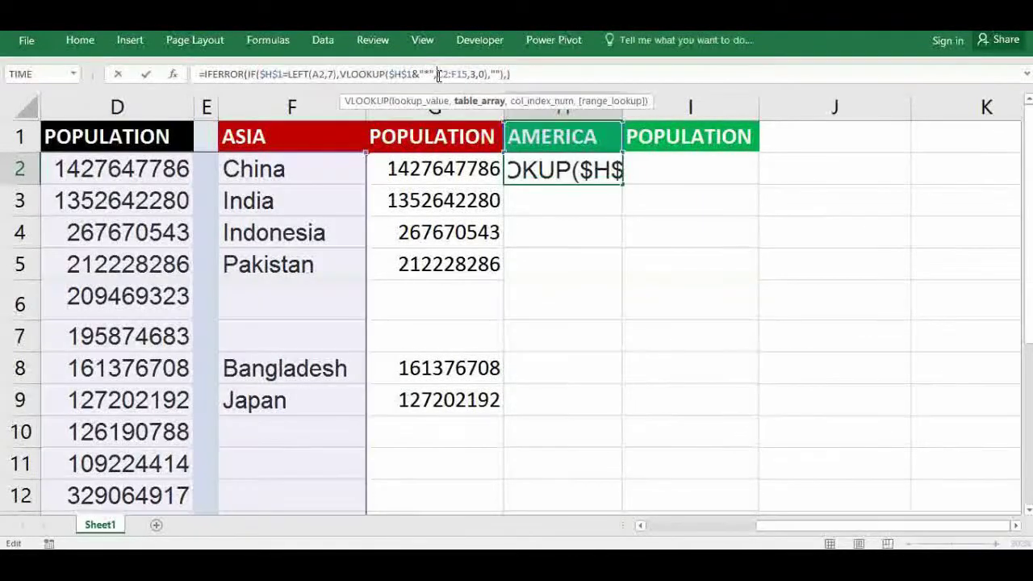
# Step: Correct the VLOOKUP's table array in H2 to A2:D15 and fill the formula down column H
pyautogui.write('A2')
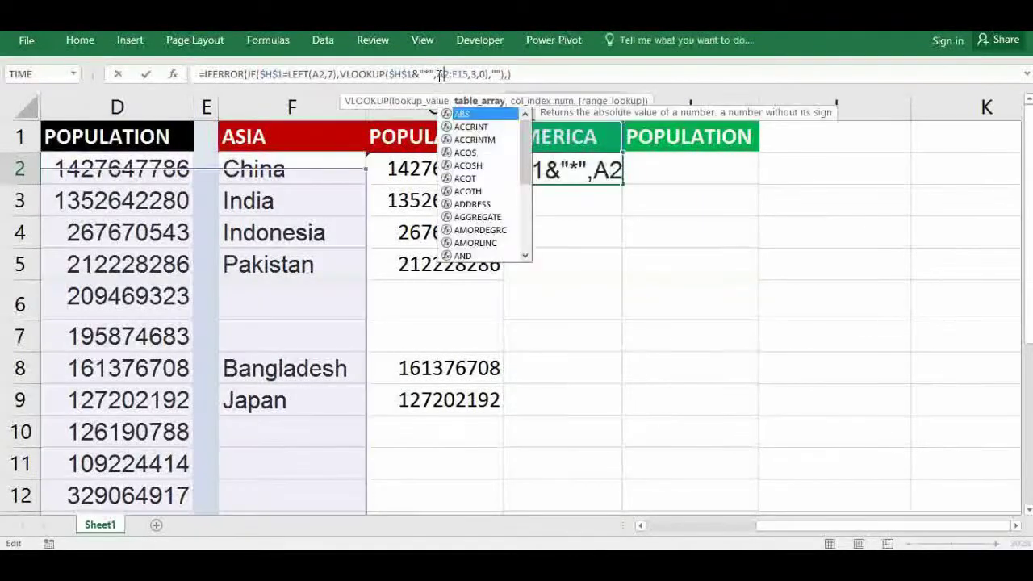
pyautogui.click(456, 75)
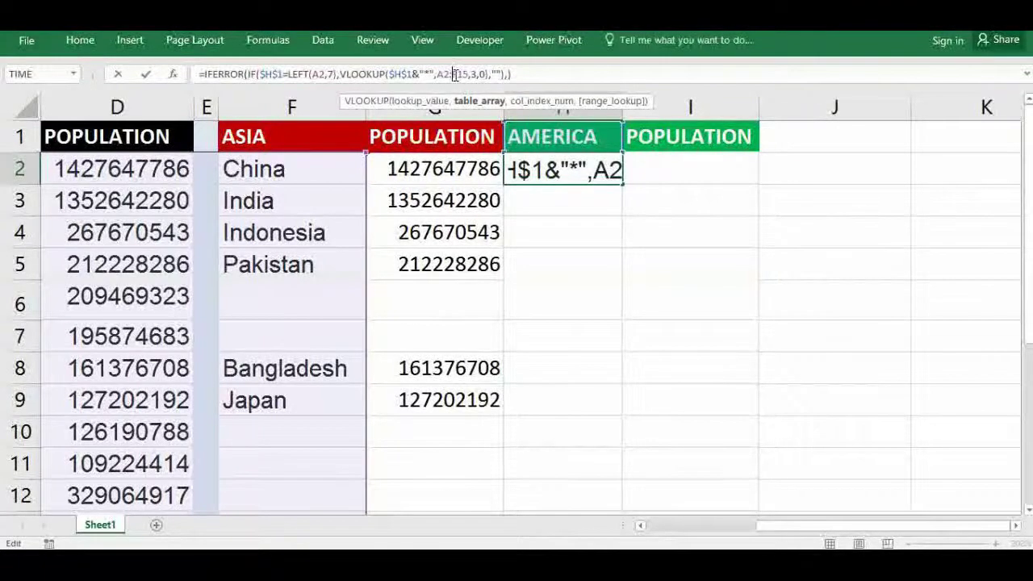
pyautogui.press('Delete')
pyautogui.write('D')
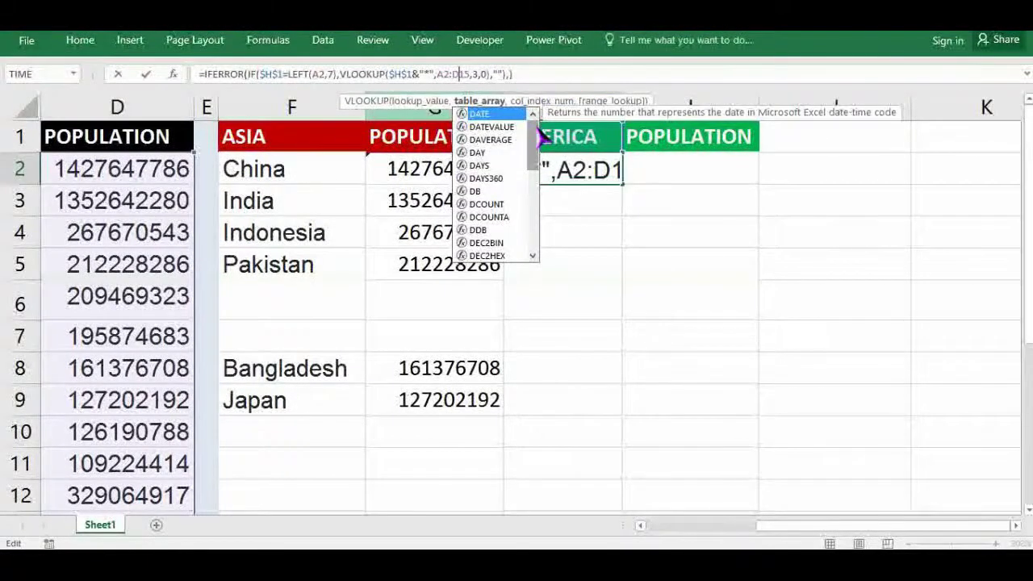
pyautogui.press('Return')
pyautogui.press('Up')
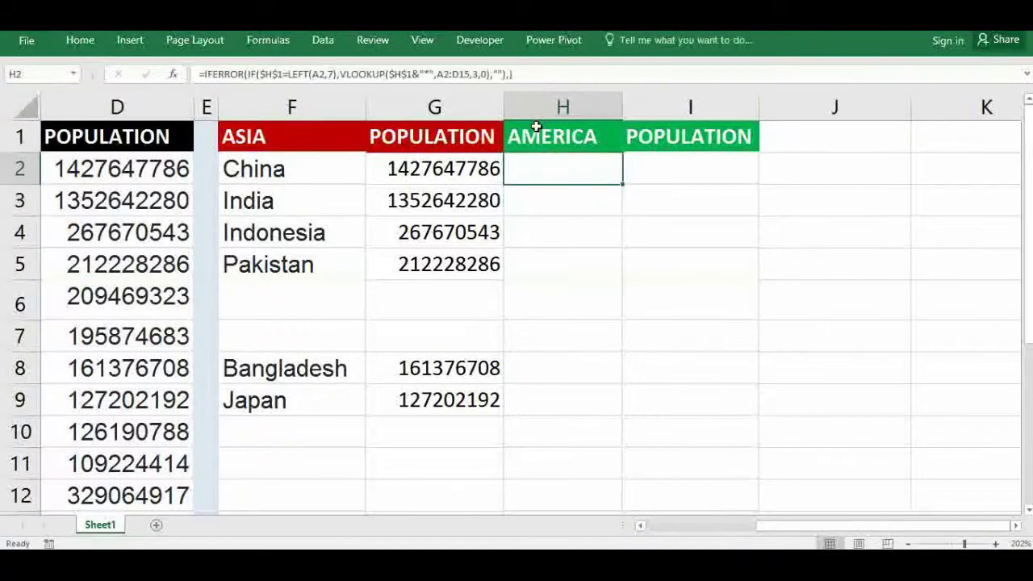
pyautogui.doubleClick(625, 185)
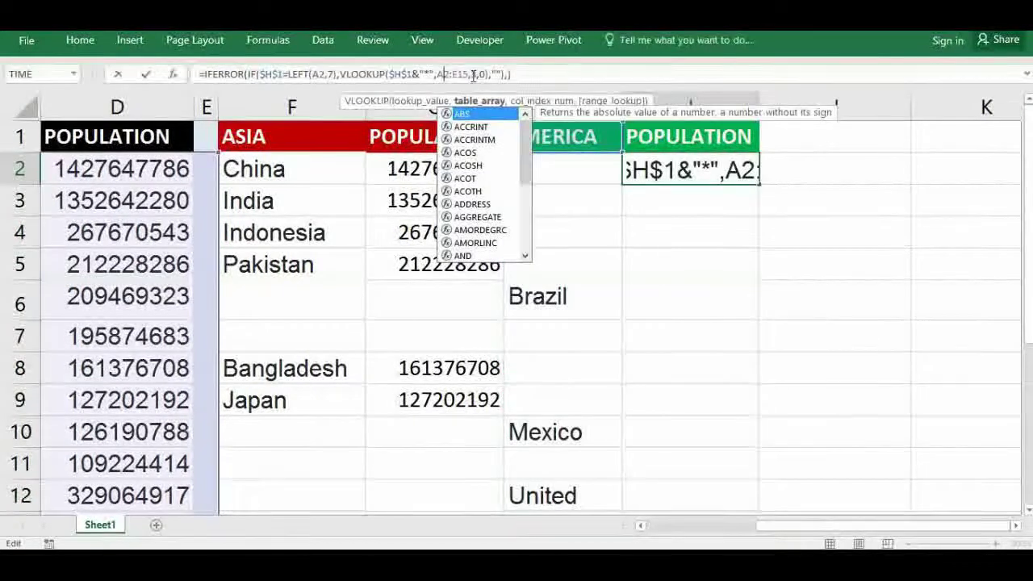
# Step: Set the VLOOKUP's column index to 4 in the I2 formula under the America POPULATION heading
pyautogui.click(473, 74)
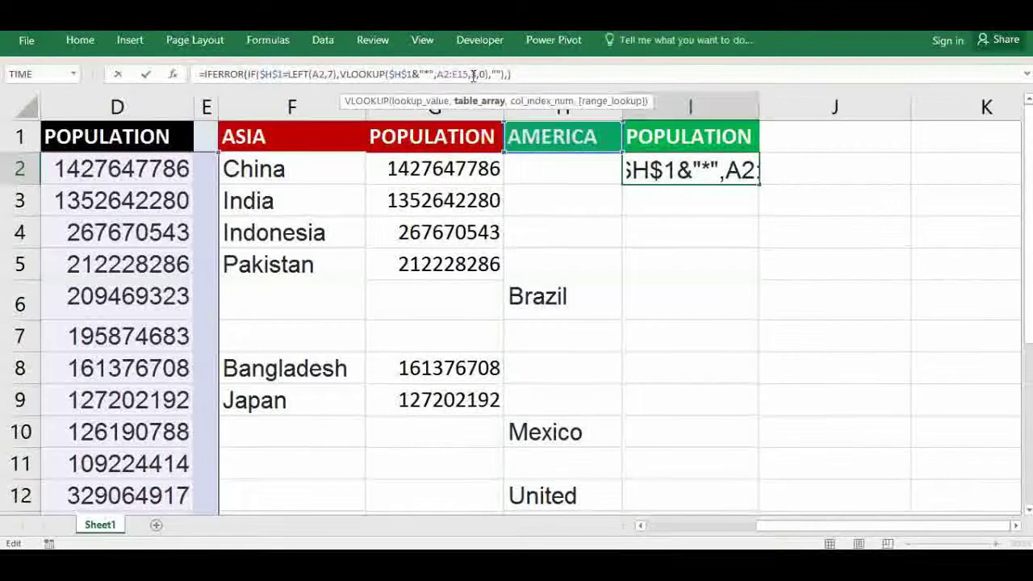
pyautogui.write(',')
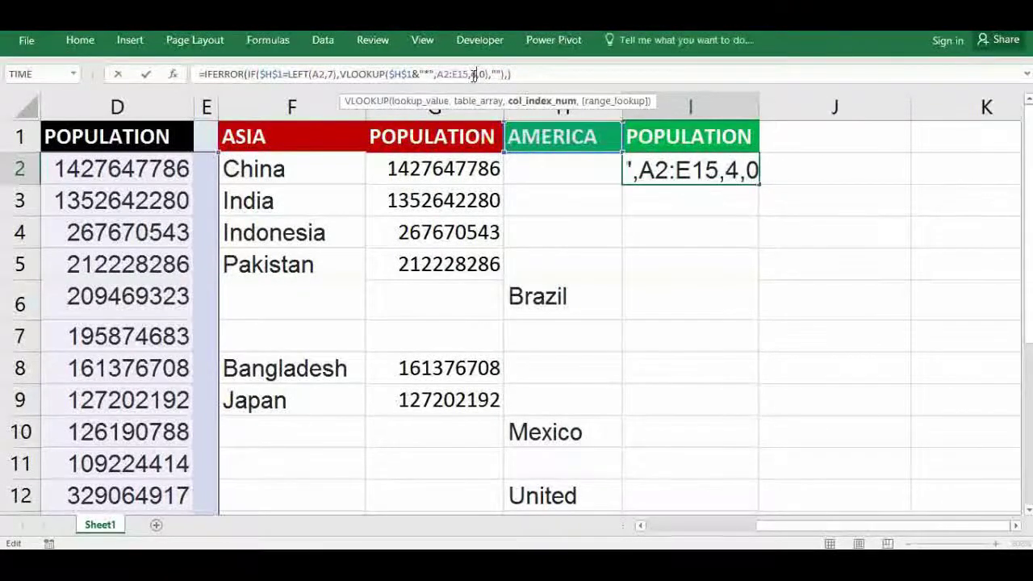
pyautogui.press('Return')
pyautogui.press('Up')
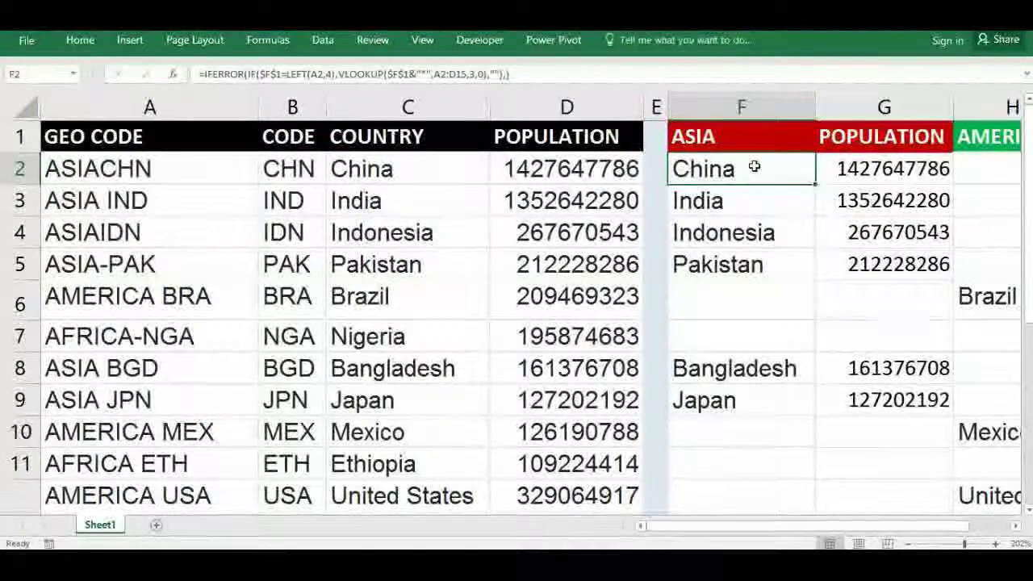